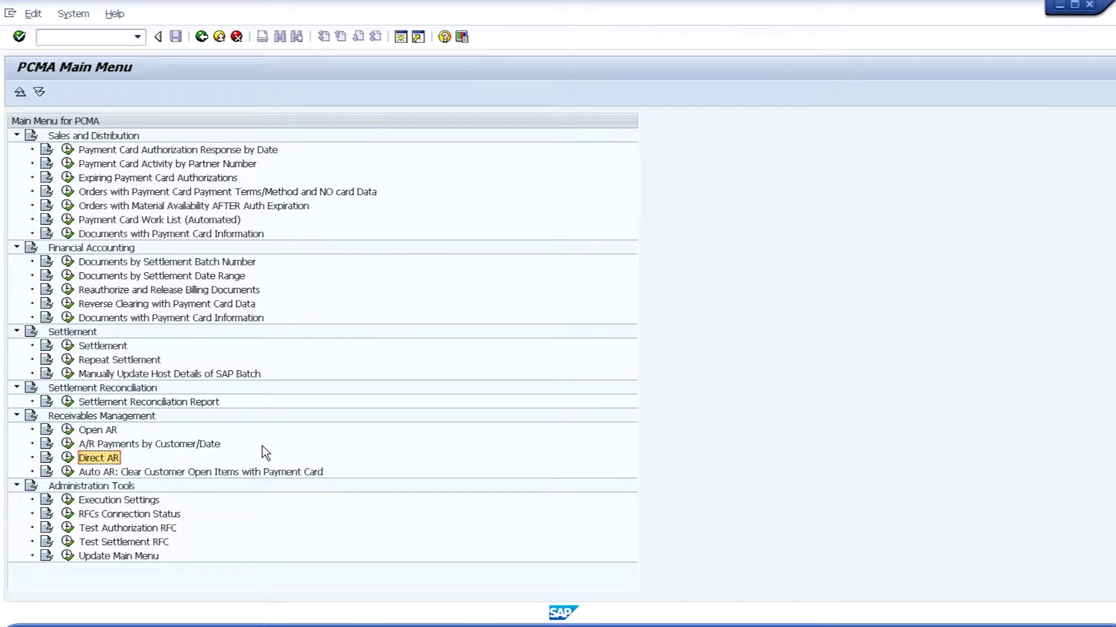
- Open the Open AR card clearing transaction and list the customer's open items by customer number
double_click(96, 430)
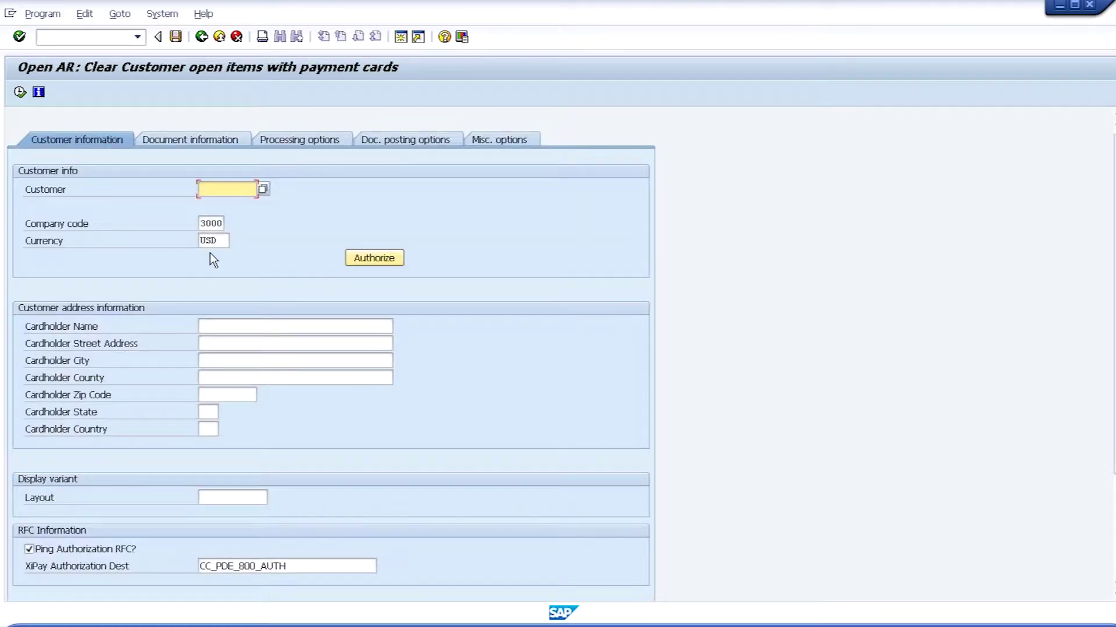
type("11000")
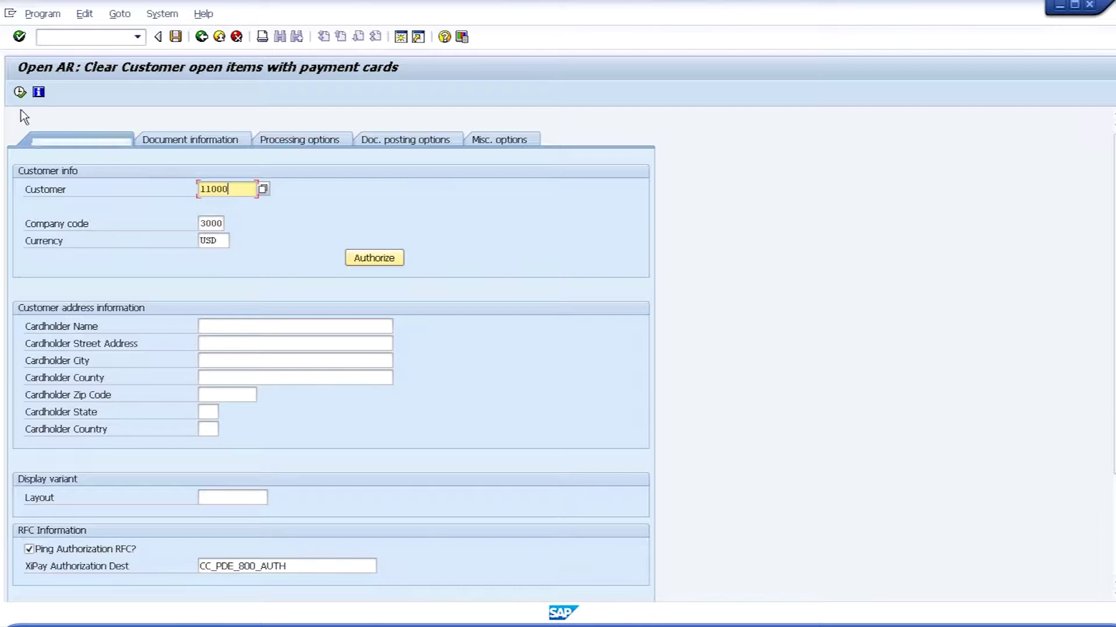
left_click(20, 93)
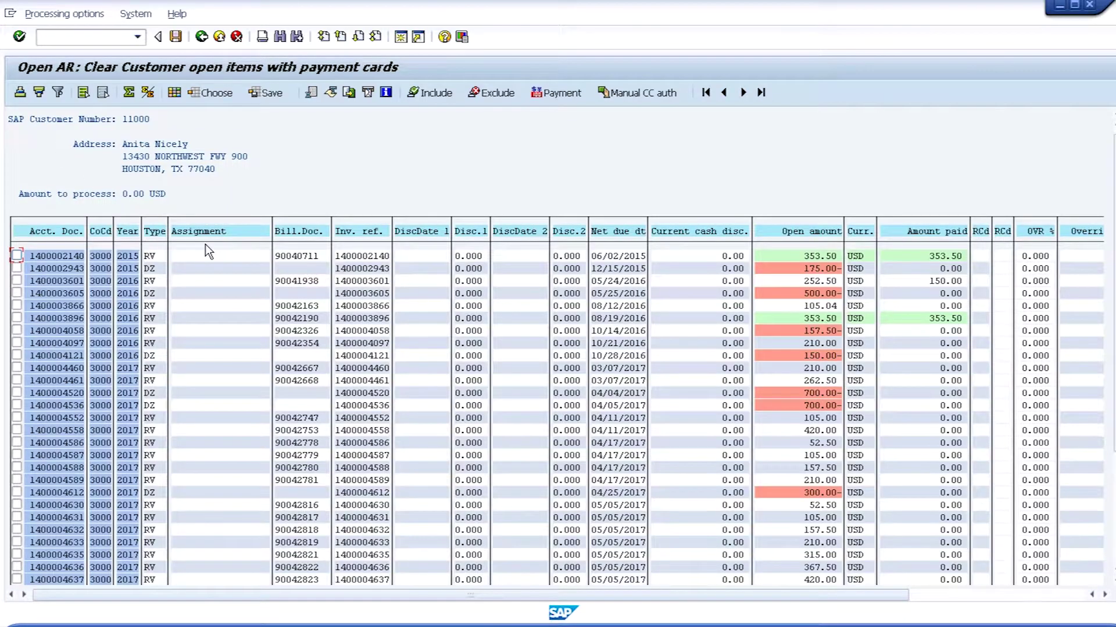
left_click(17, 542)
left_click(435, 94)
left_click(561, 93)
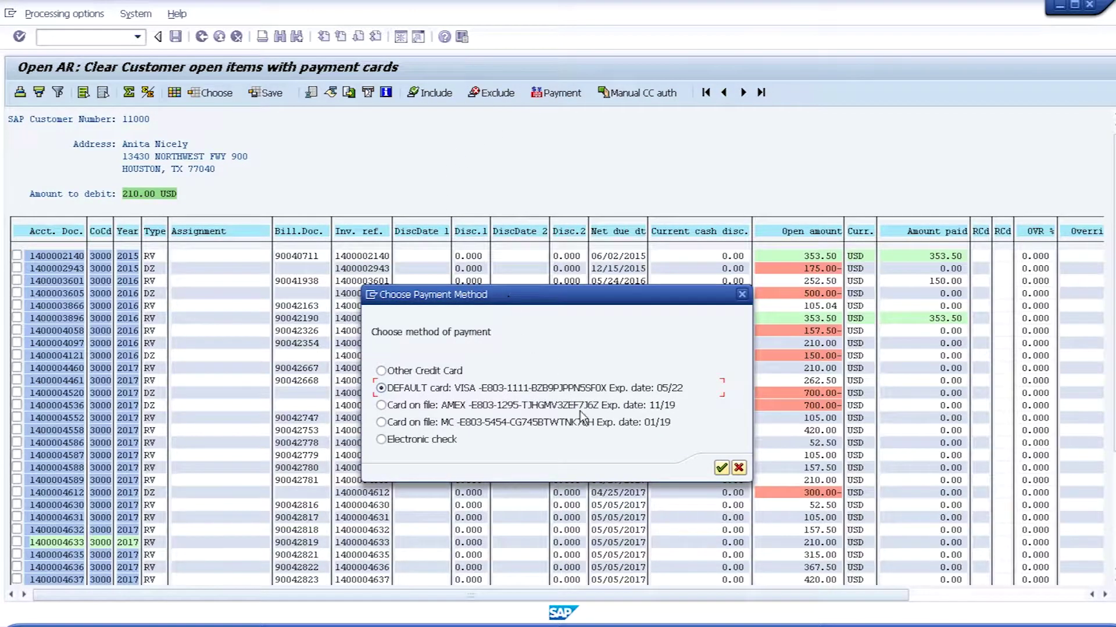
left_click(721, 468)
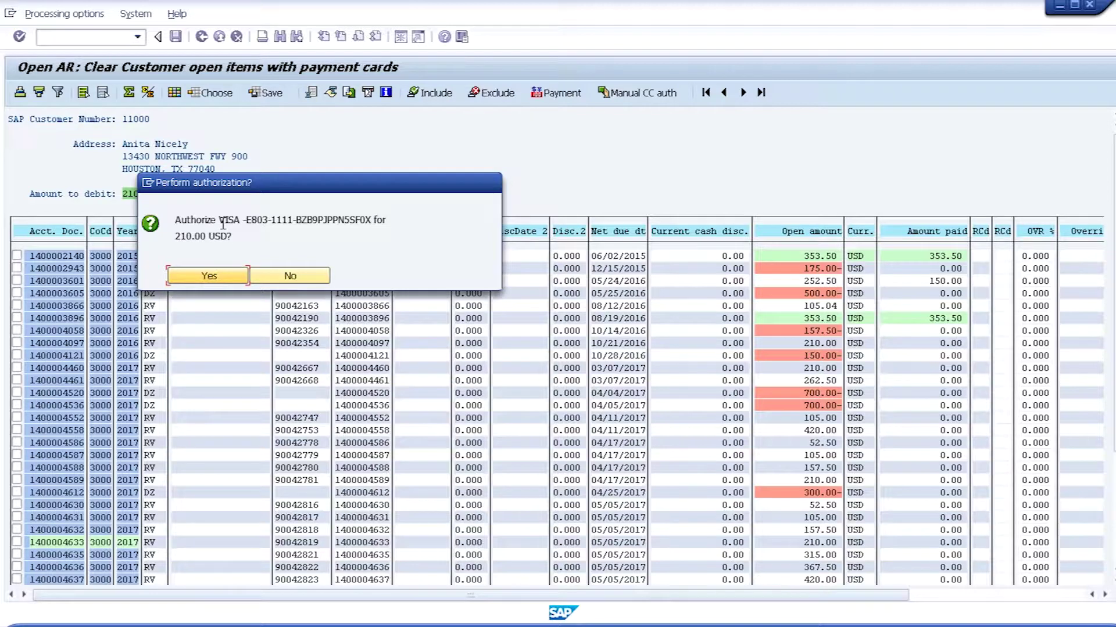
left_click(213, 275)
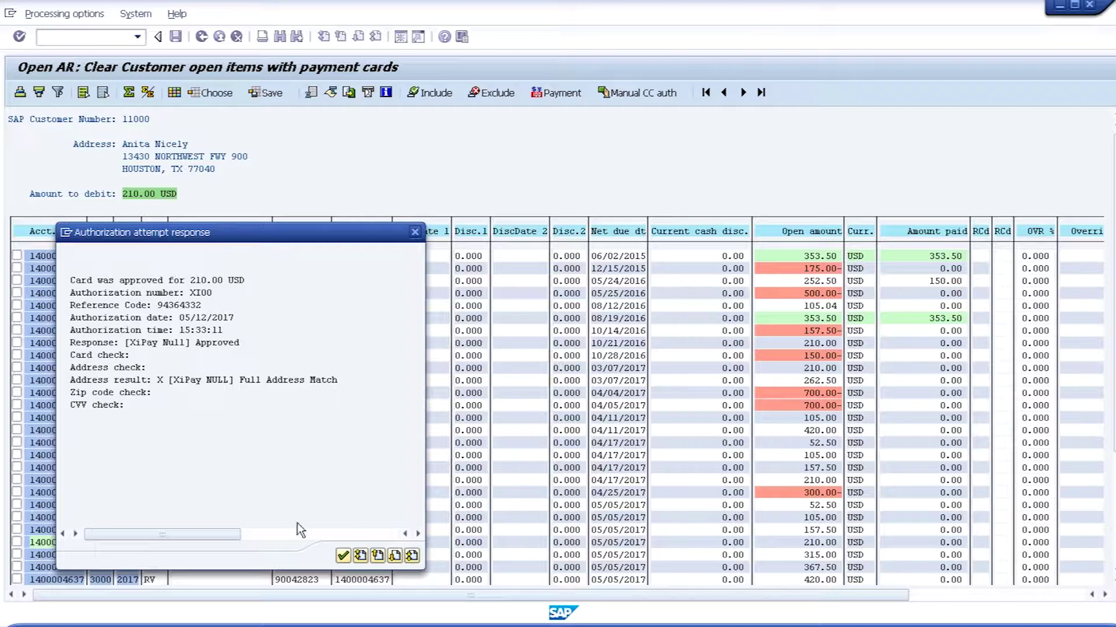
left_click(343, 556)
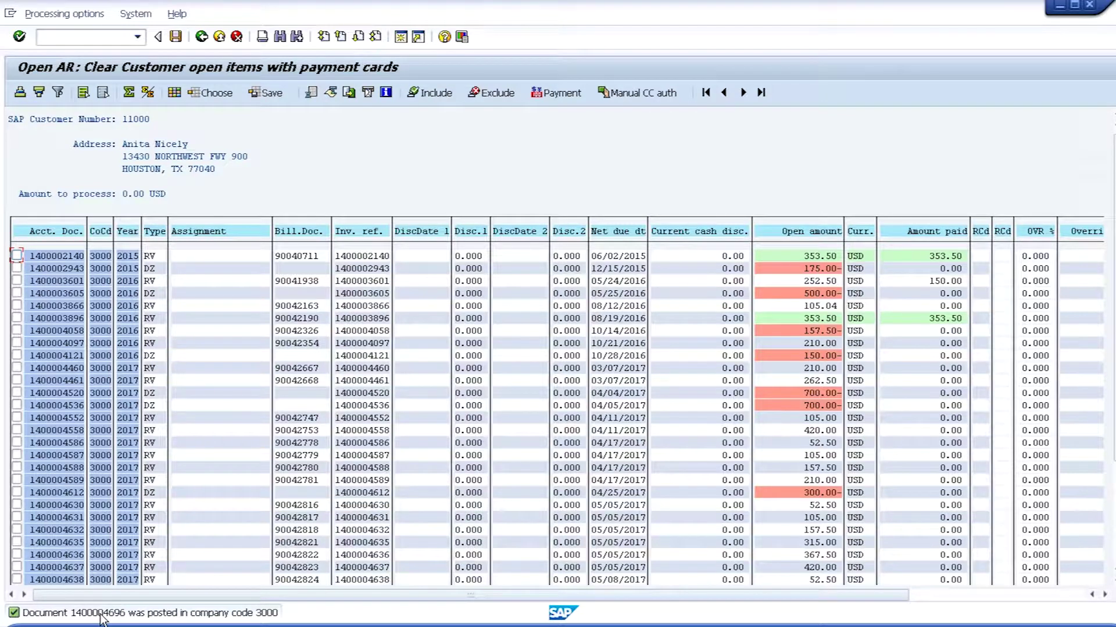
left_click(202, 41)
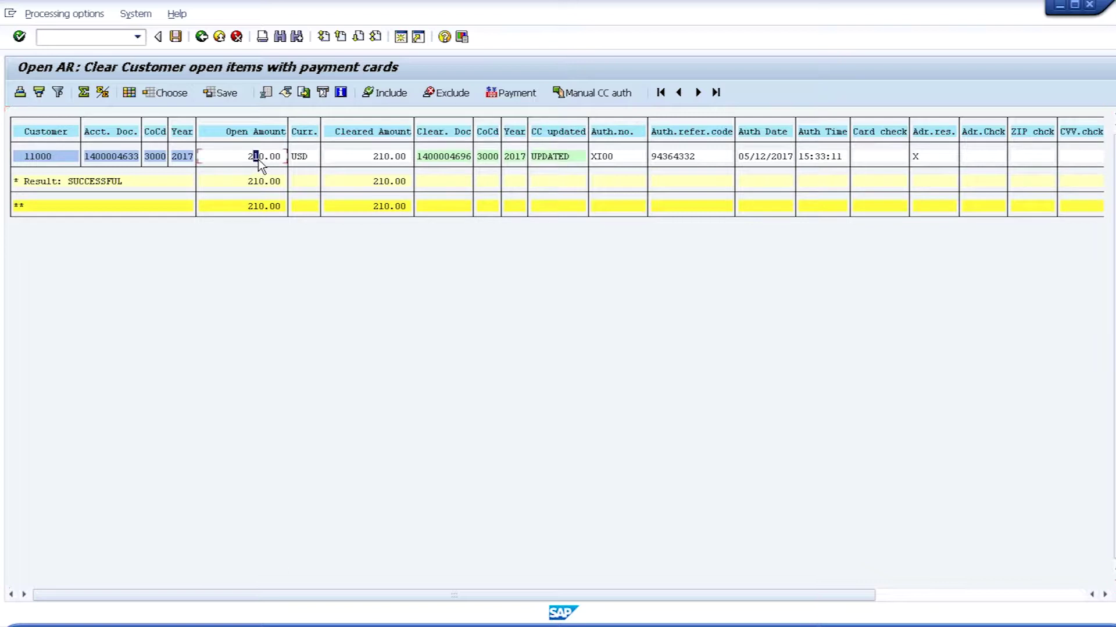
left_click(381, 158)
double_click(447, 157)
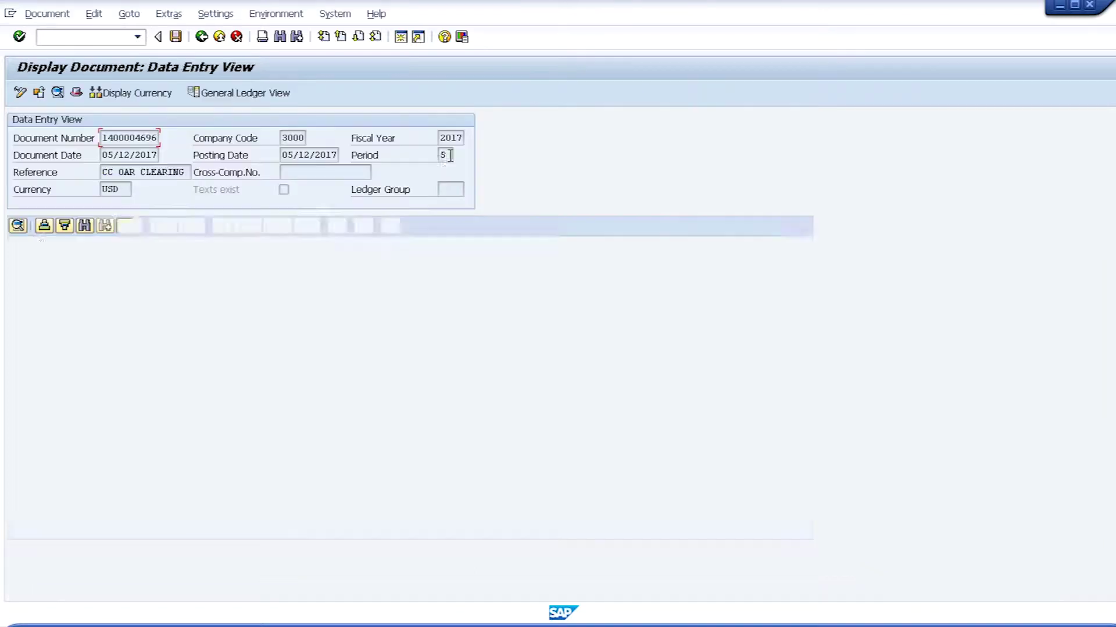
- Inspect the customer credit line and the 146500 Visa/MC Receivables debit line, each 210.00 USD
left_click(124, 276)
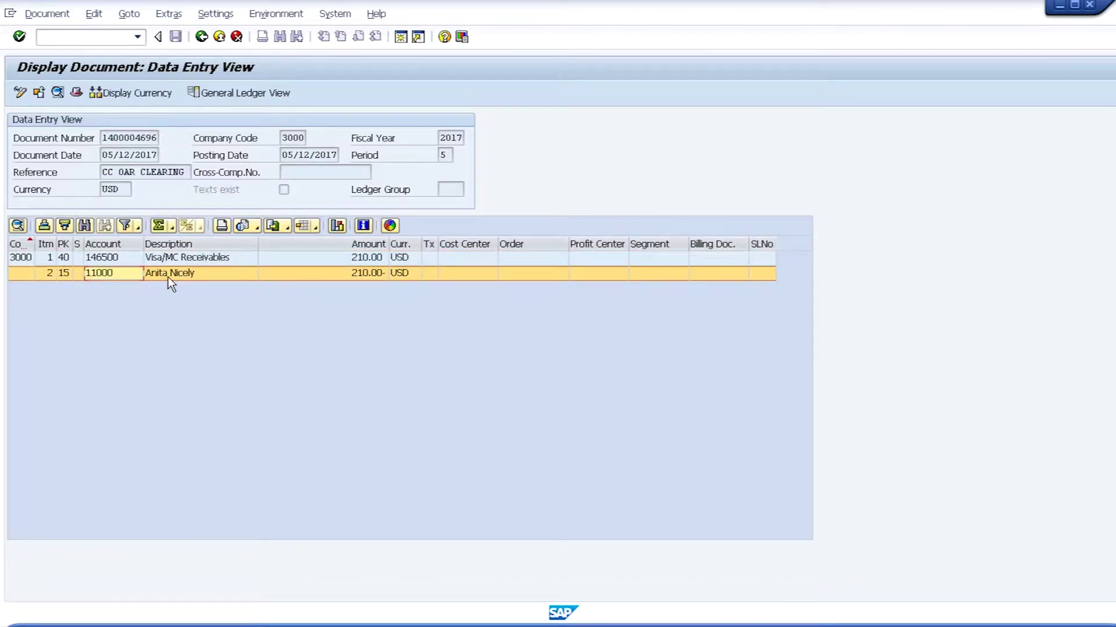
left_click(173, 262)
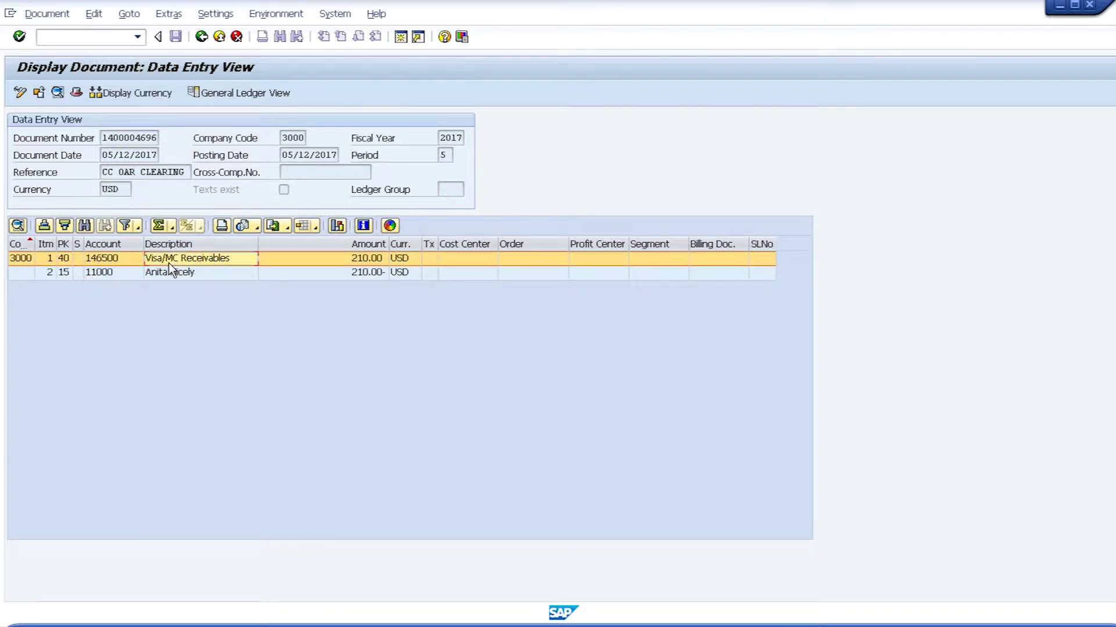
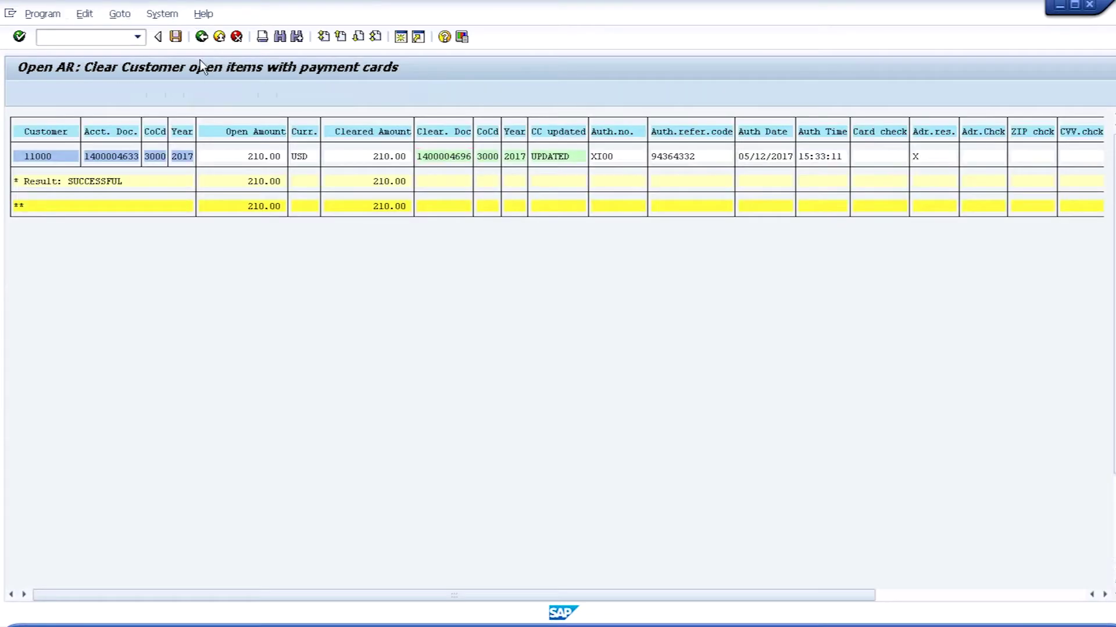
left_click(201, 37)
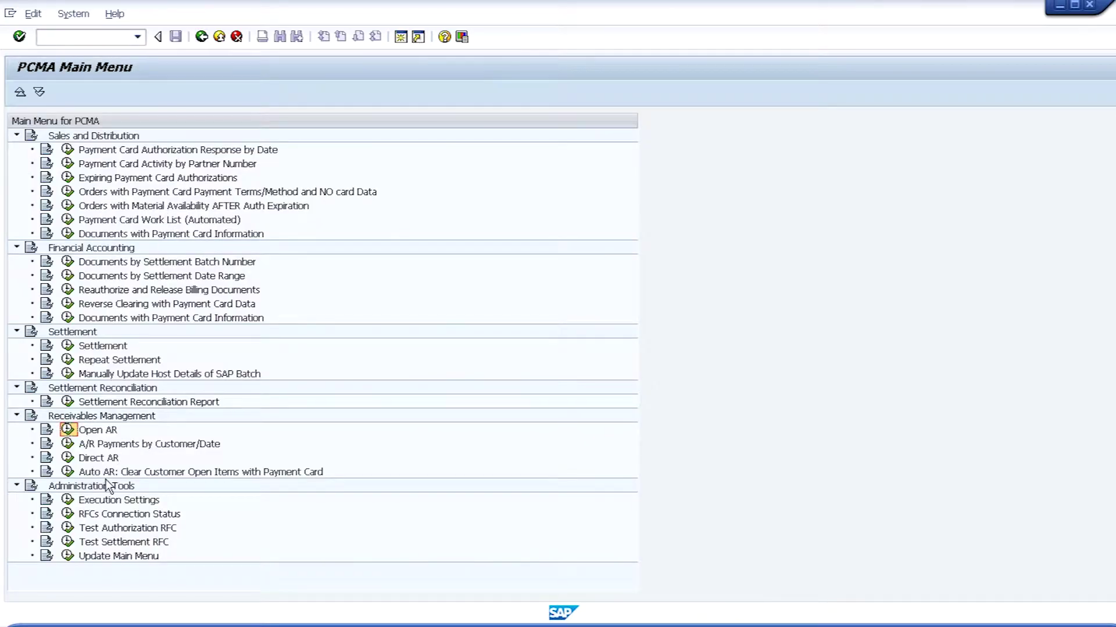
- Open Auto AR clearing and set the customer range upper limit to 11002
left_click(109, 417)
left_click(106, 473)
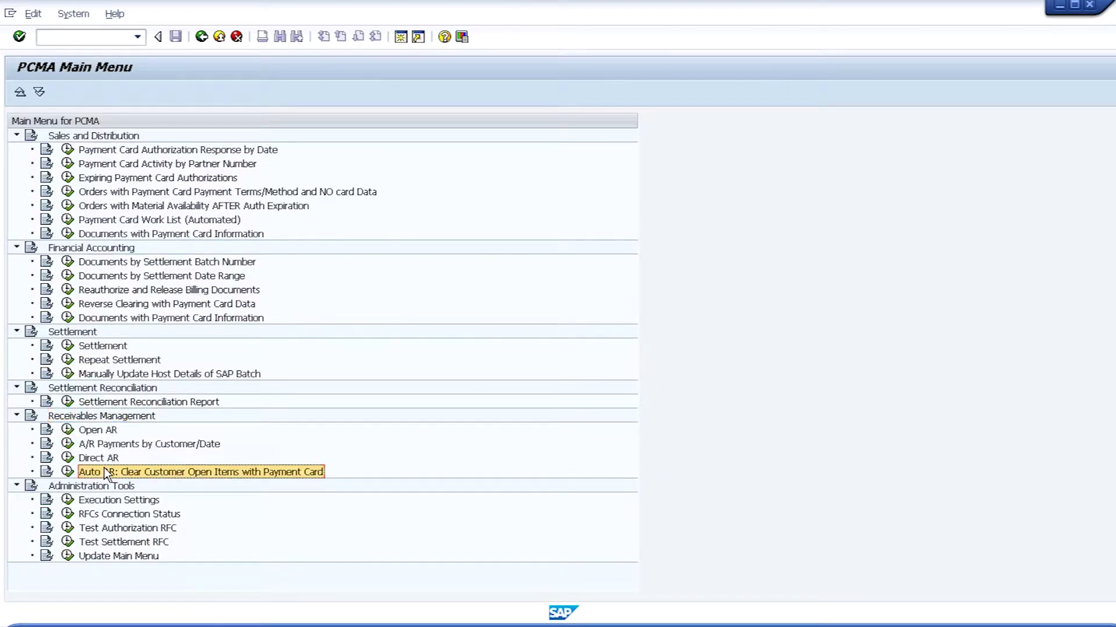
double_click(69, 473)
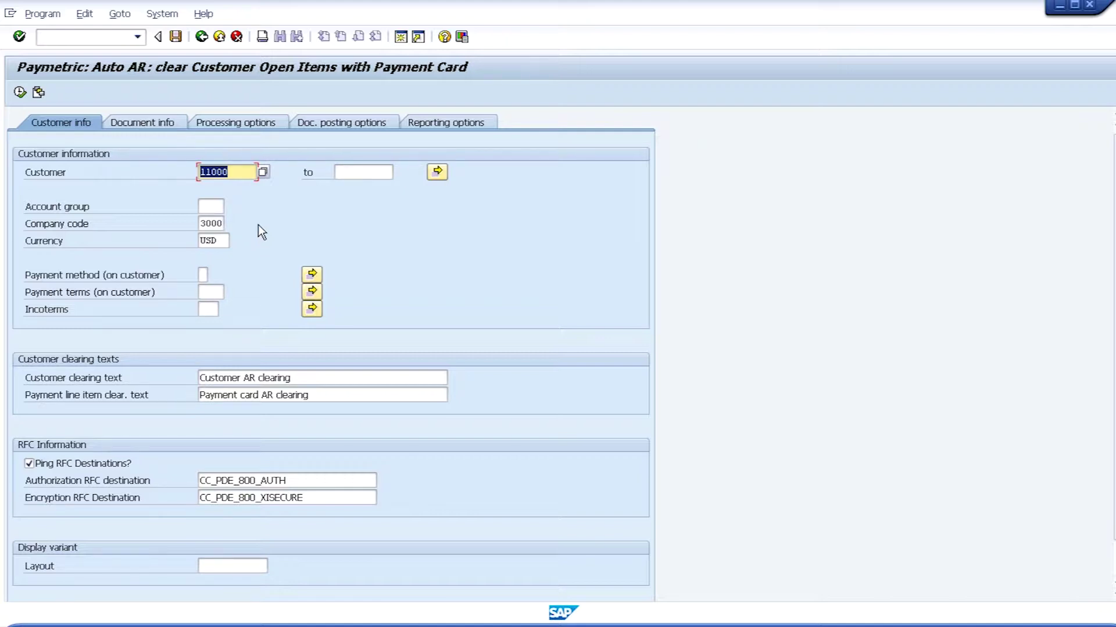
left_click(348, 174)
type("1")
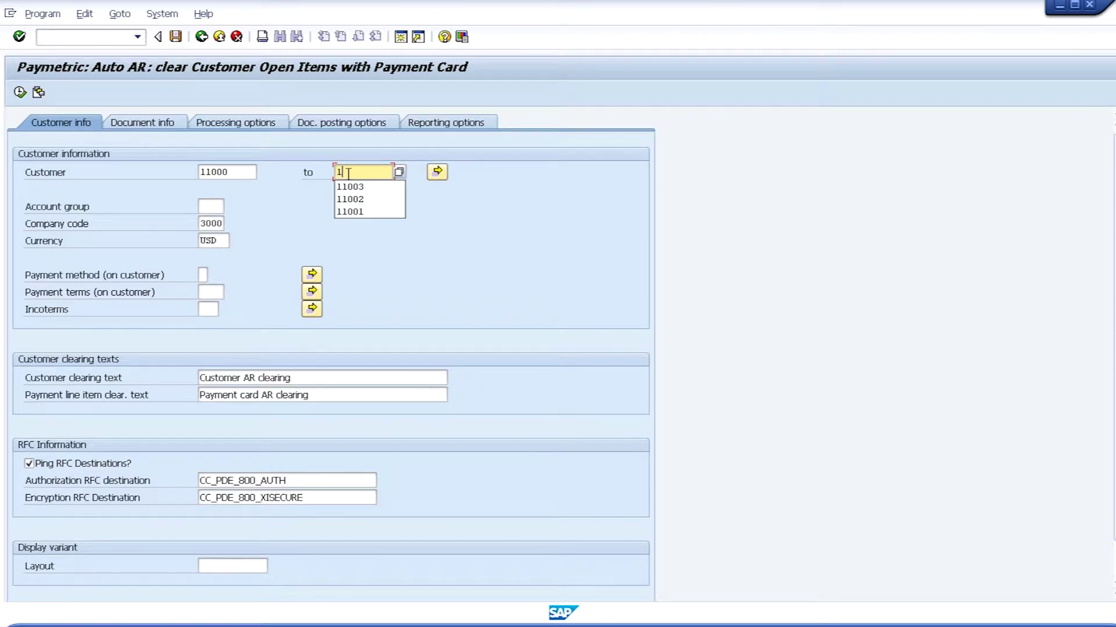
type("1002")
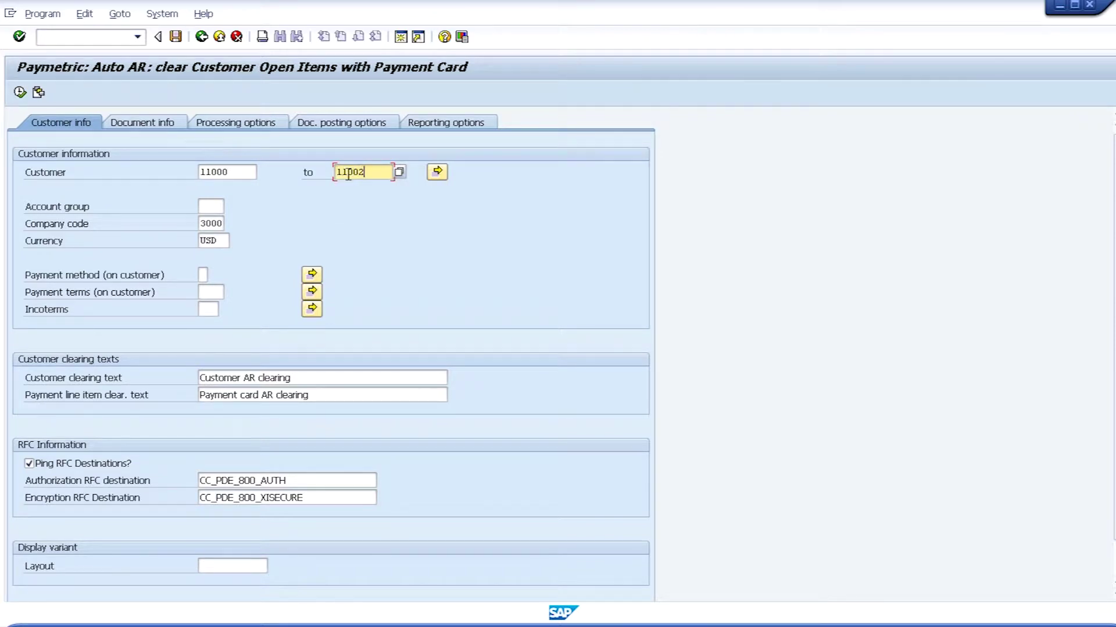
- Turn off Process items automatically and run the selection for customers 11000 to 11002
left_click(251, 123)
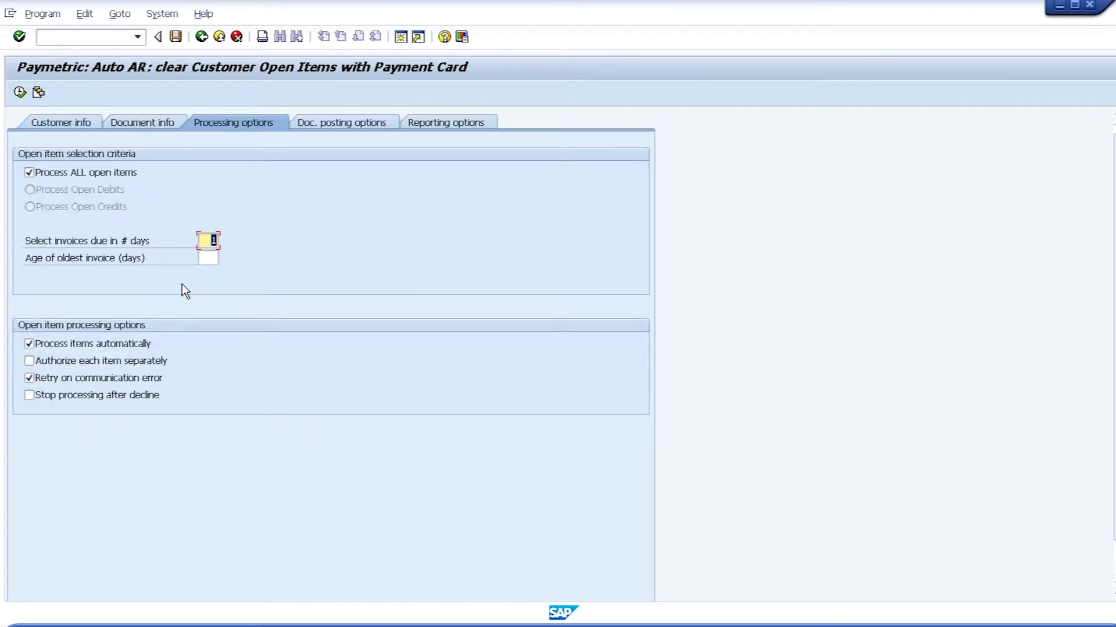
left_click(31, 343)
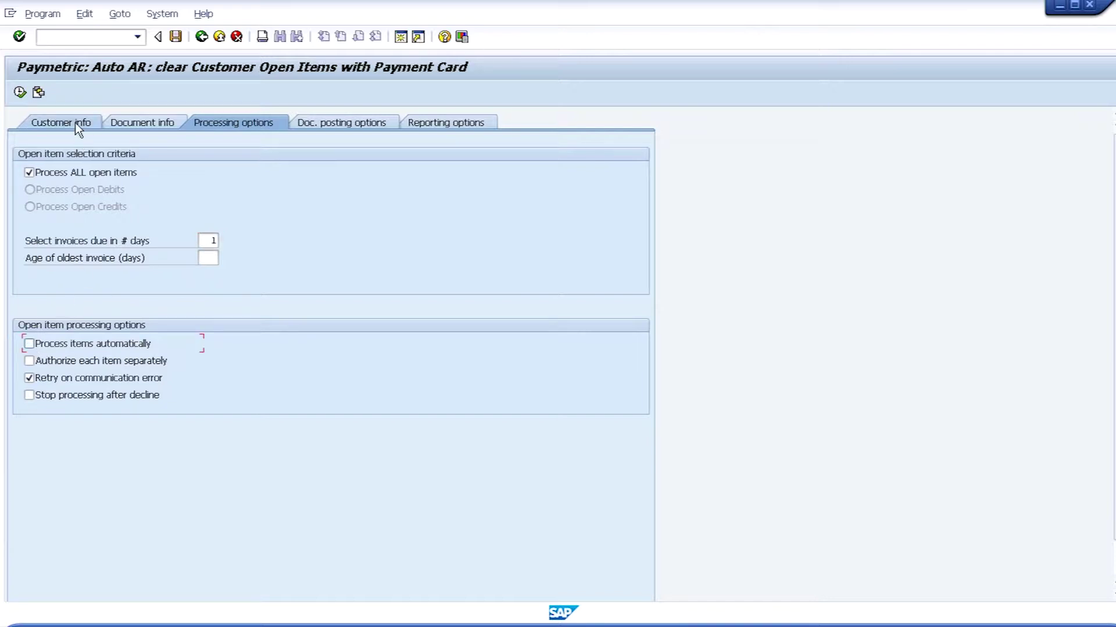
left_click(75, 123)
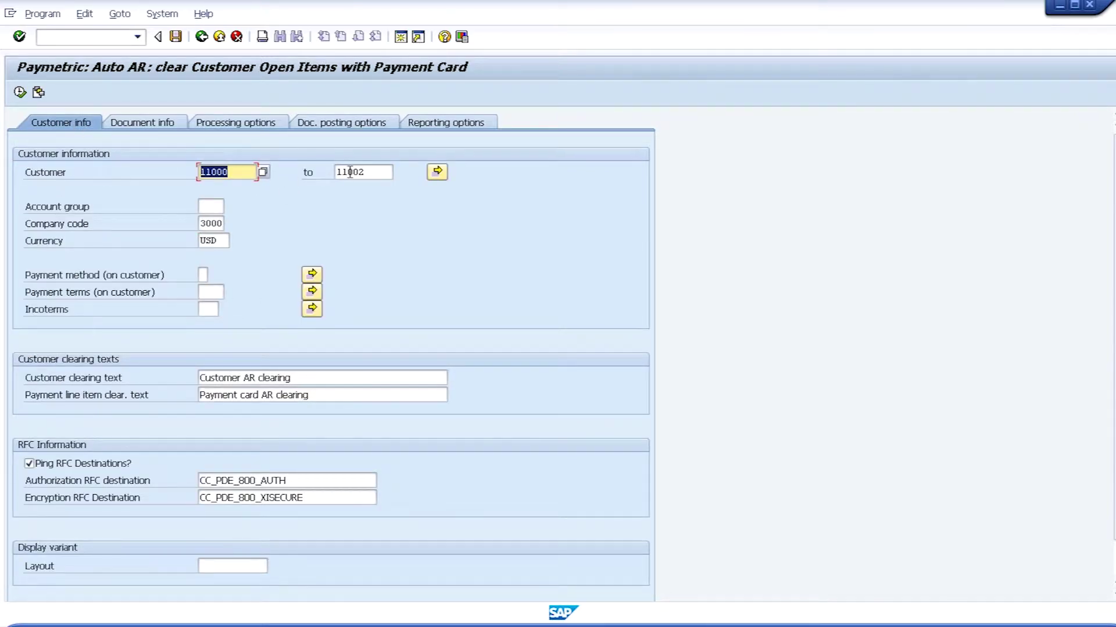
left_click(374, 173)
left_click_drag(374, 173, 317, 171)
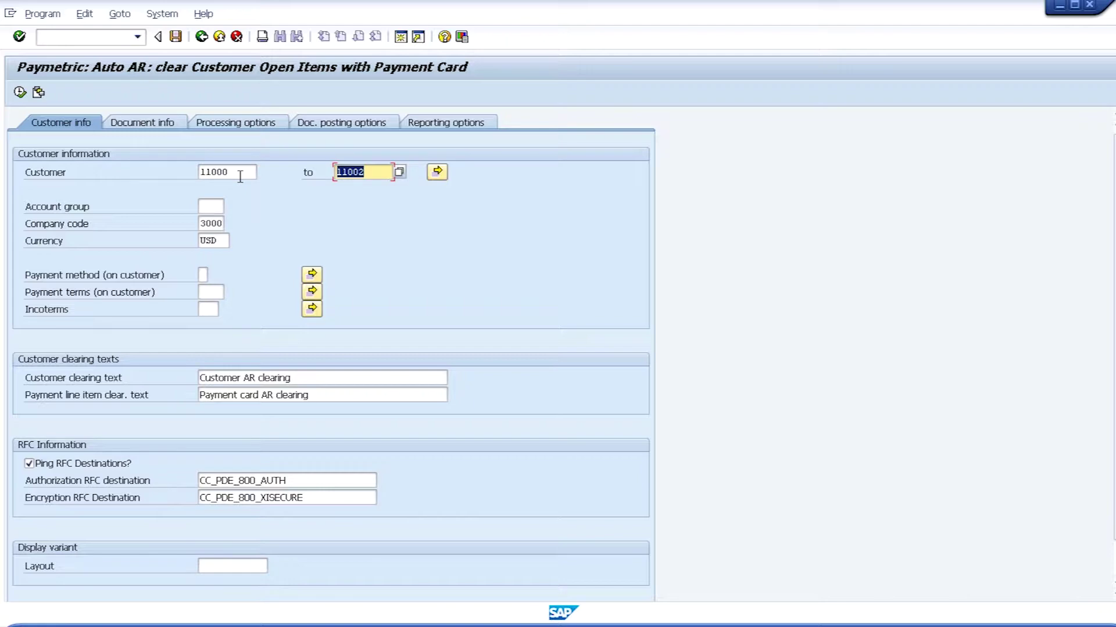
left_click(20, 92)
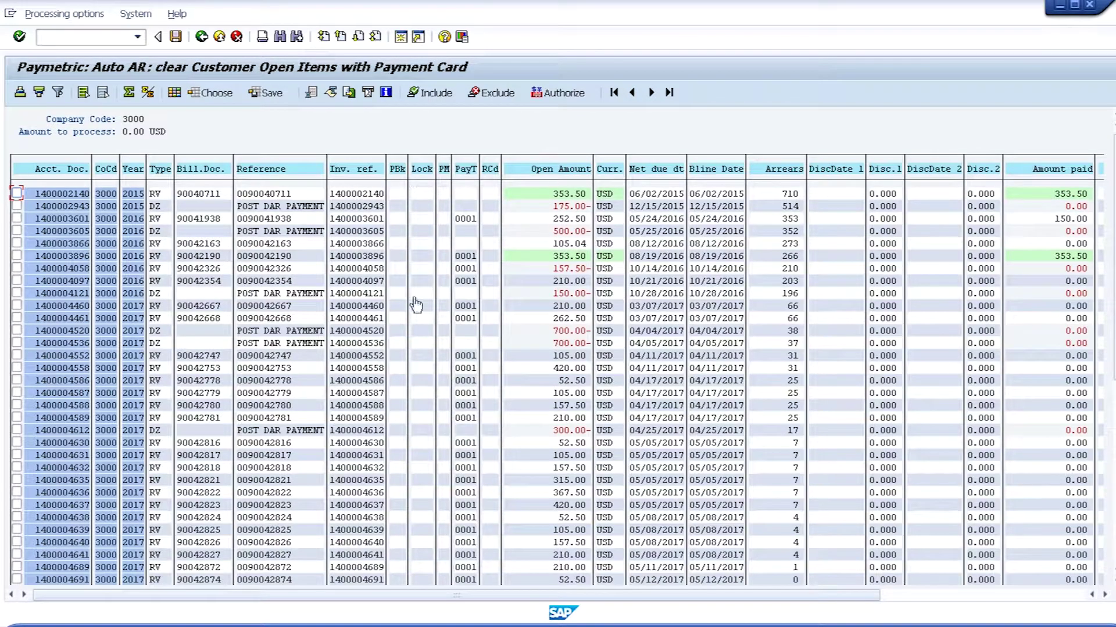
- Scroll to the grand total, note customer 11001's subtotal, and return to the selection screen
scroll(418, 423, "down", 3)
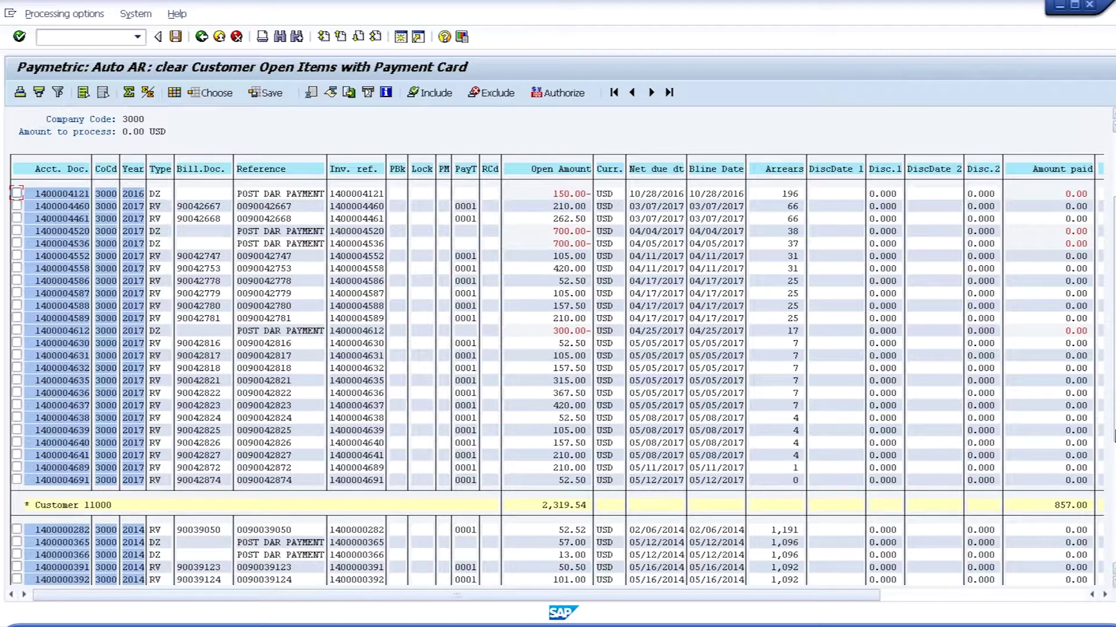
left_click(1077, 551)
scroll(1076, 551, "down", 5)
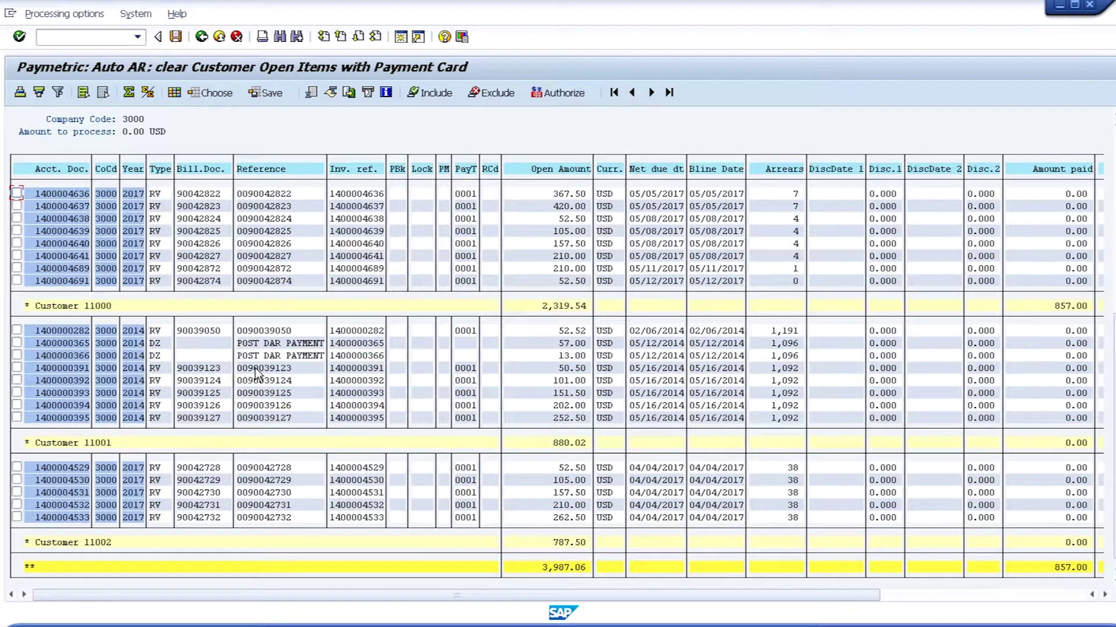
left_click(92, 443)
left_click(201, 37)
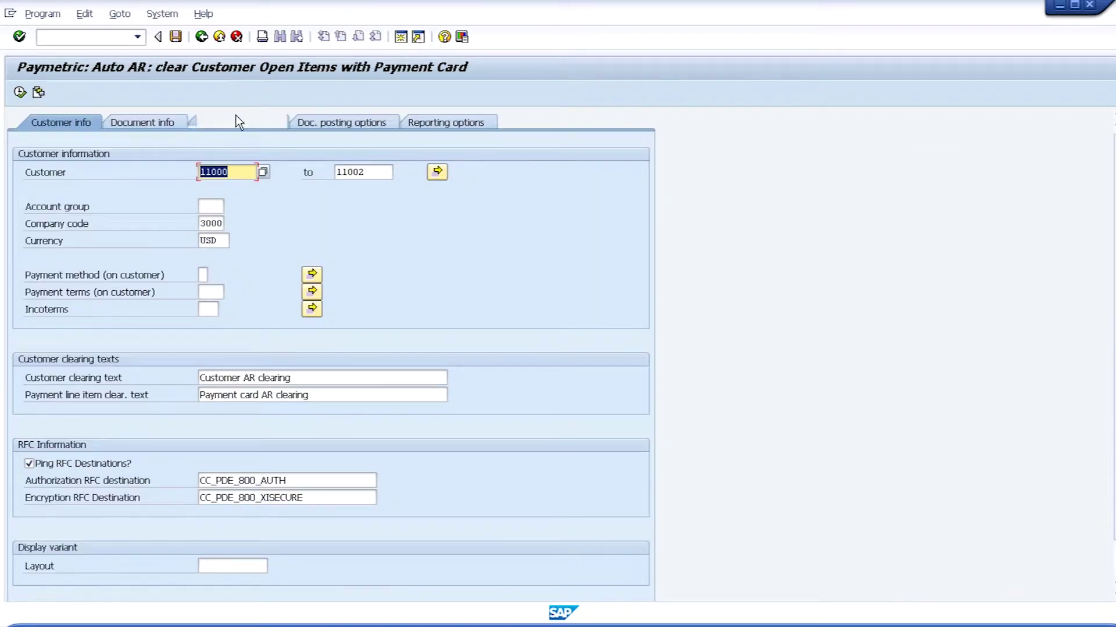
- Load variant ZB07, execute it, and select all three 52.50 USD open items
left_click(38, 92)
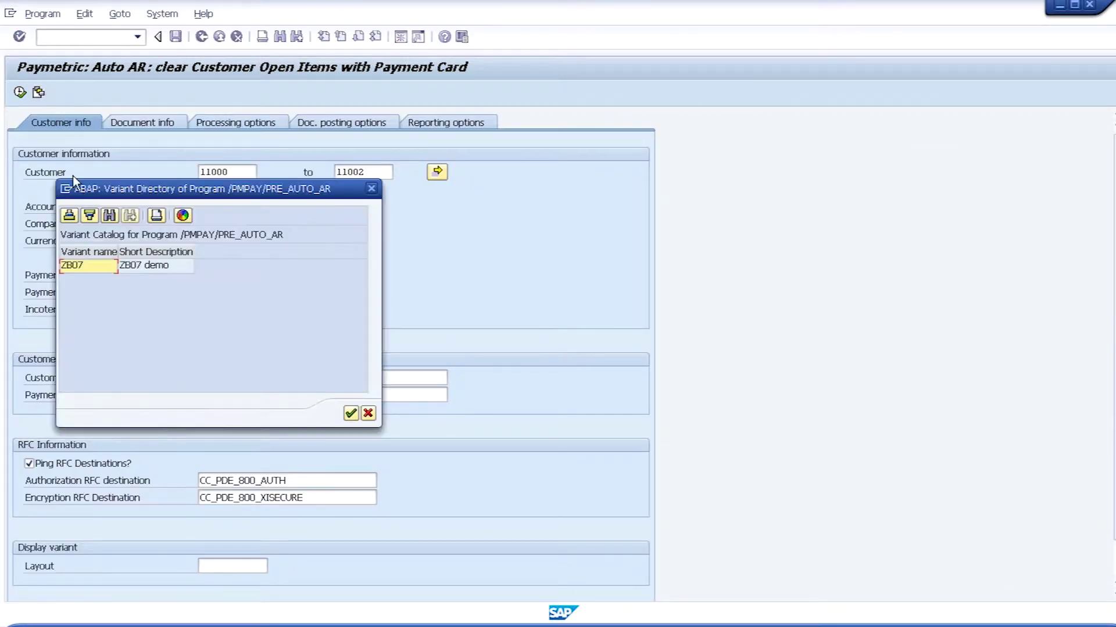
double_click(90, 267)
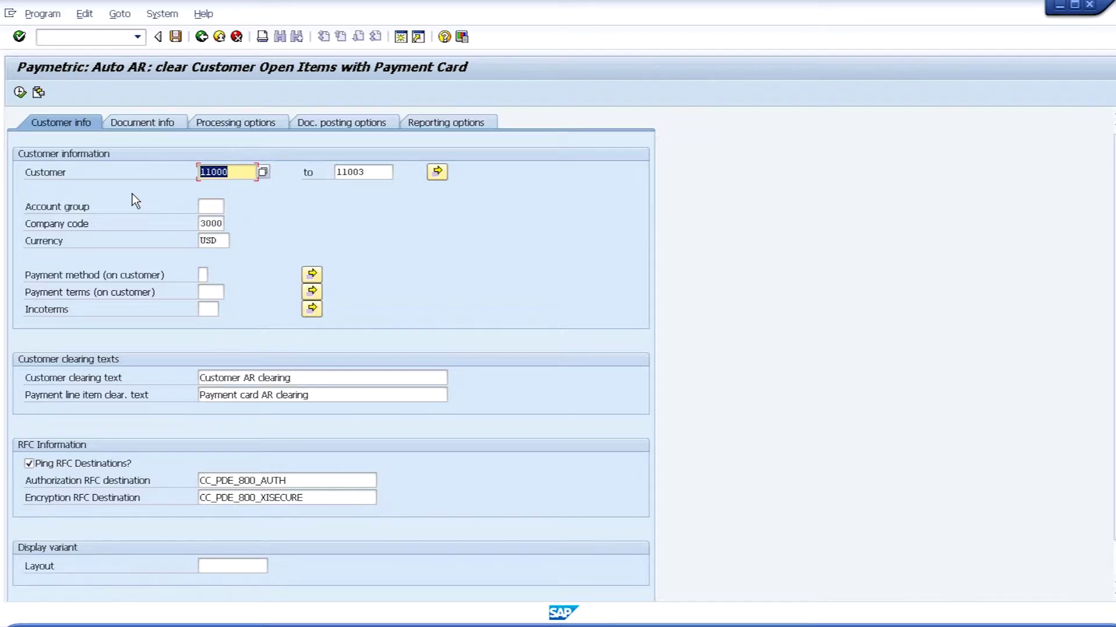
left_click(20, 92)
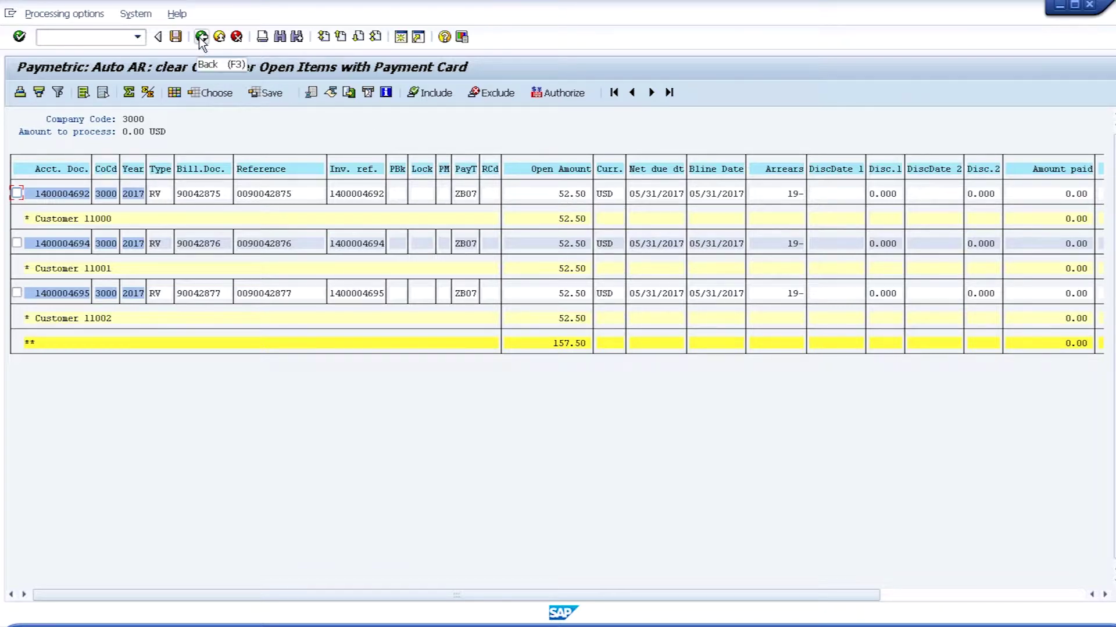
left_click(84, 94)
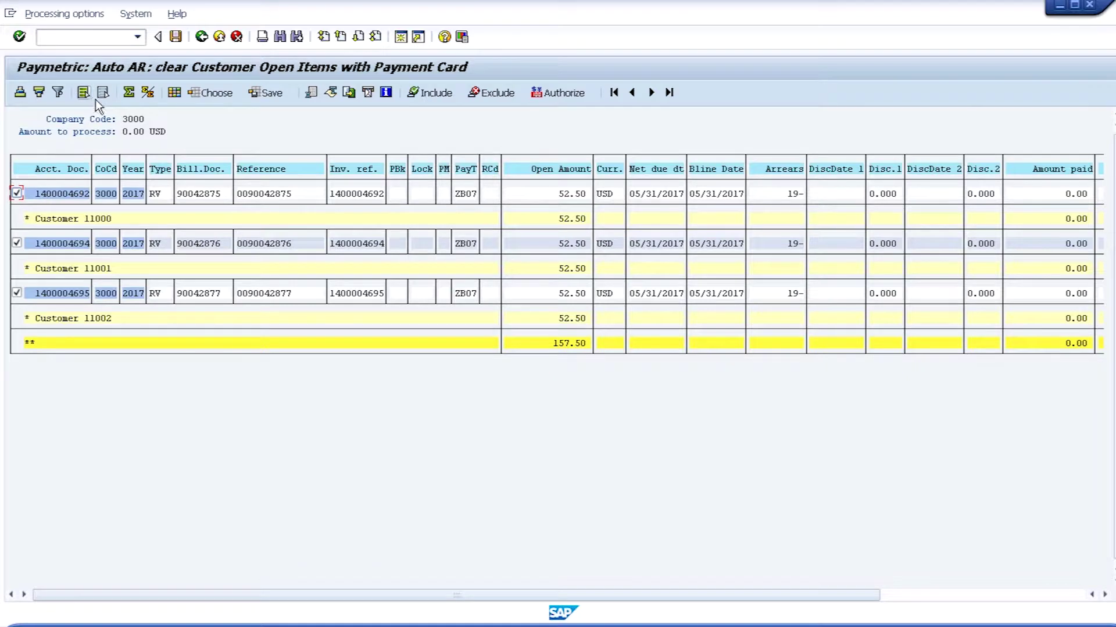
- Include the items, authorize and post two 52.50 card payments, and return to the results summary
left_click(431, 95)
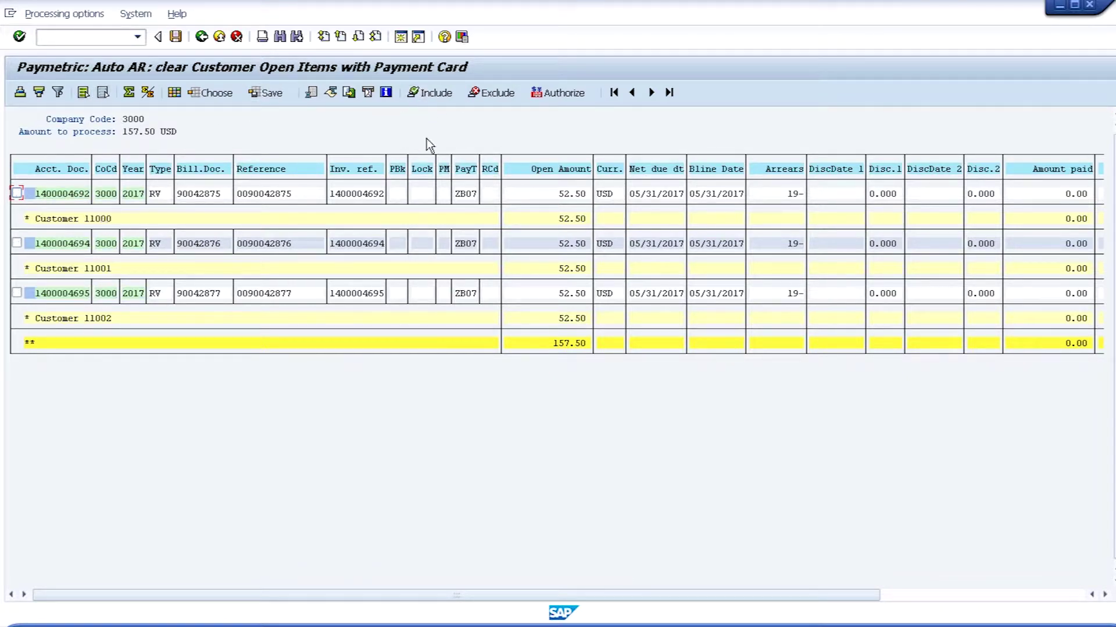
left_click(553, 95)
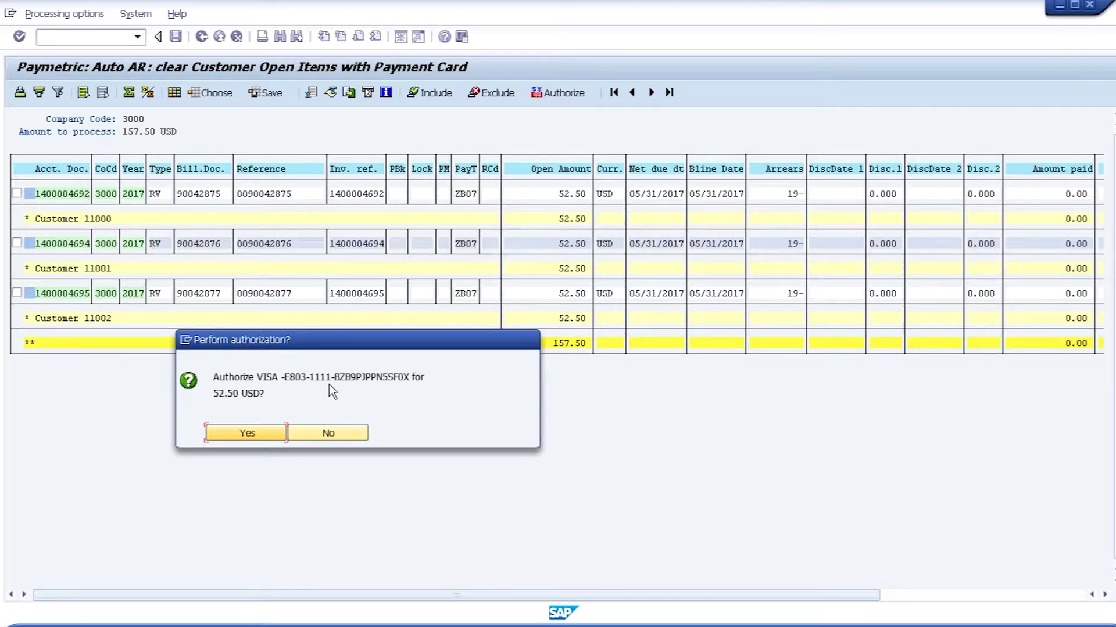
left_click(248, 433)
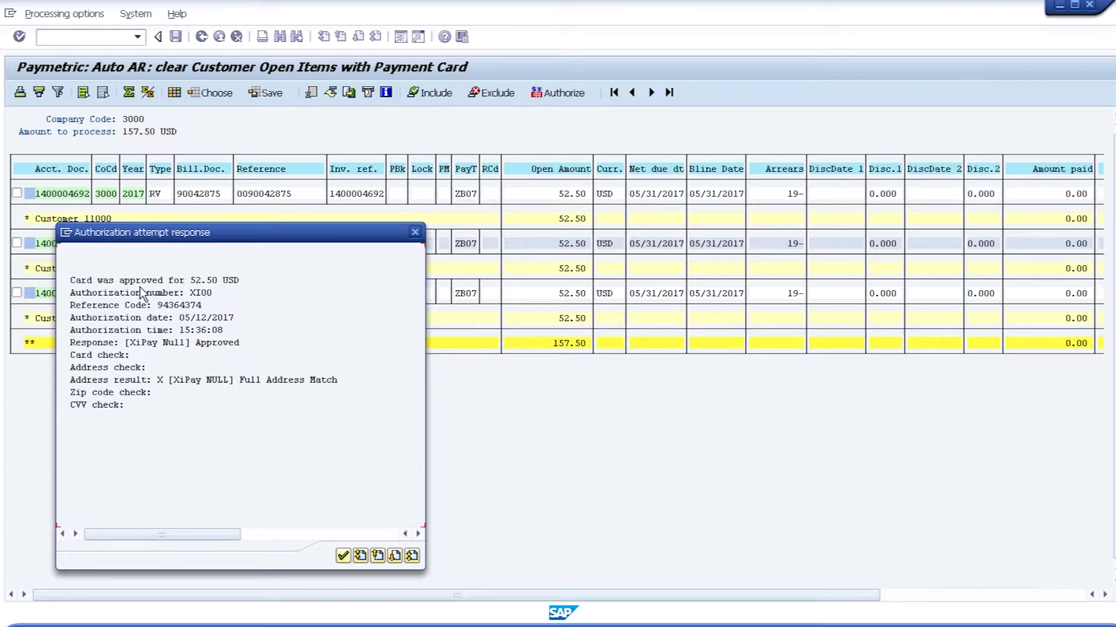
left_click(343, 557)
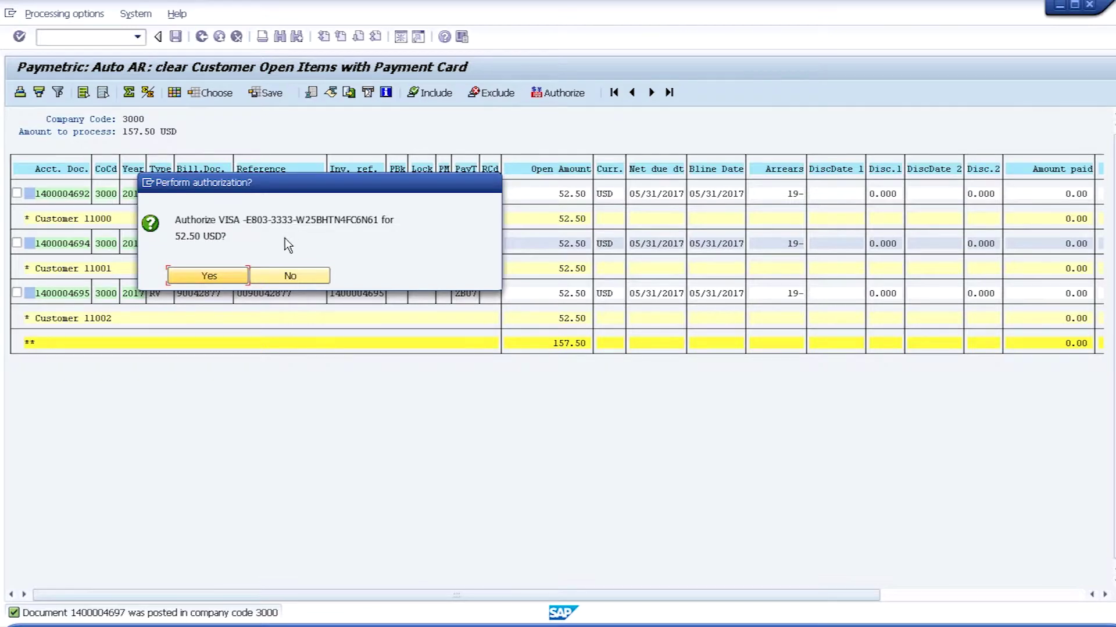
left_click(208, 274)
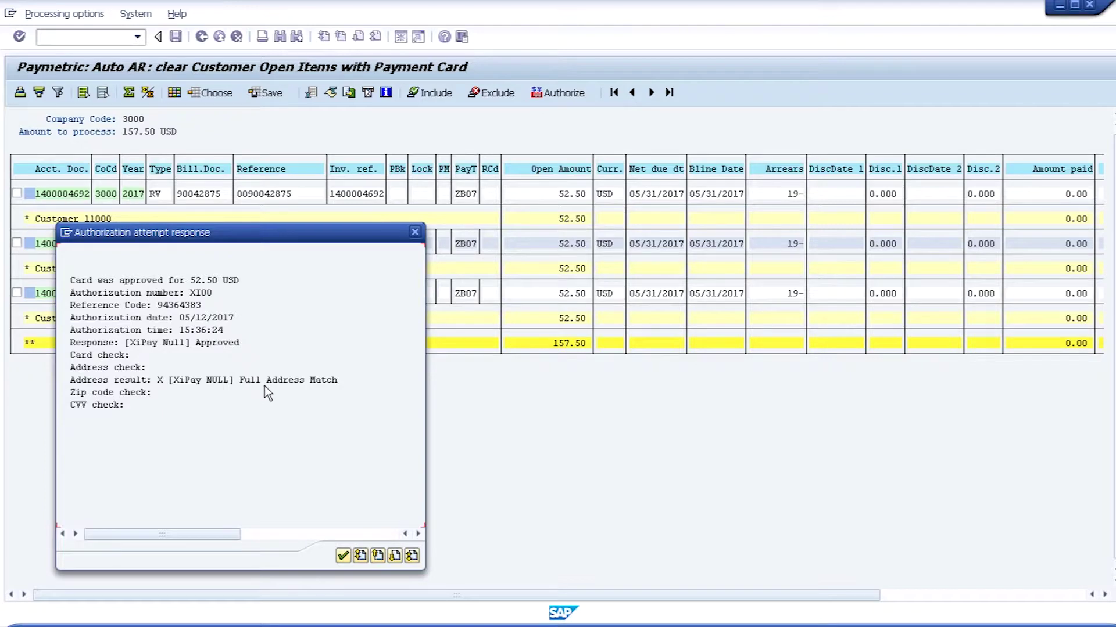
left_click(342, 556)
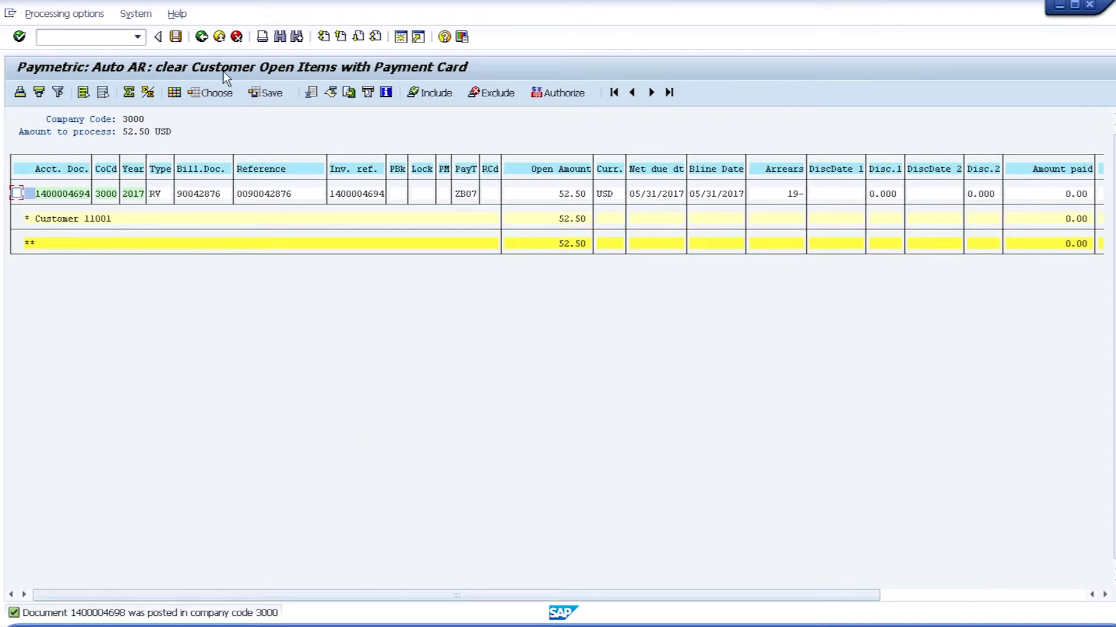
left_click(197, 37)
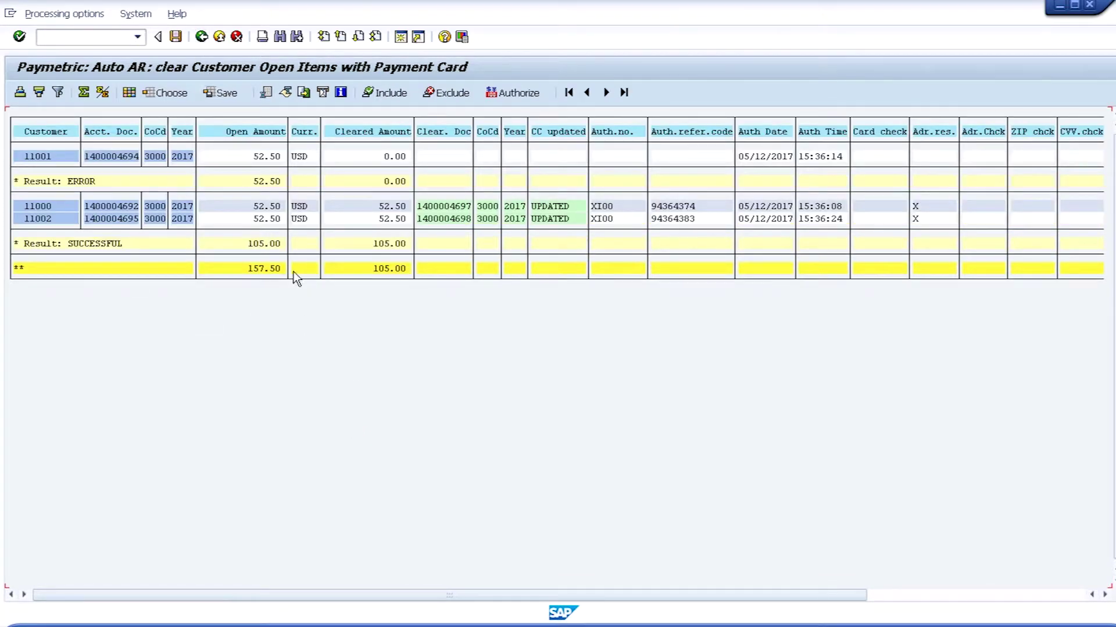
left_click_drag(790, 594, 984, 583)
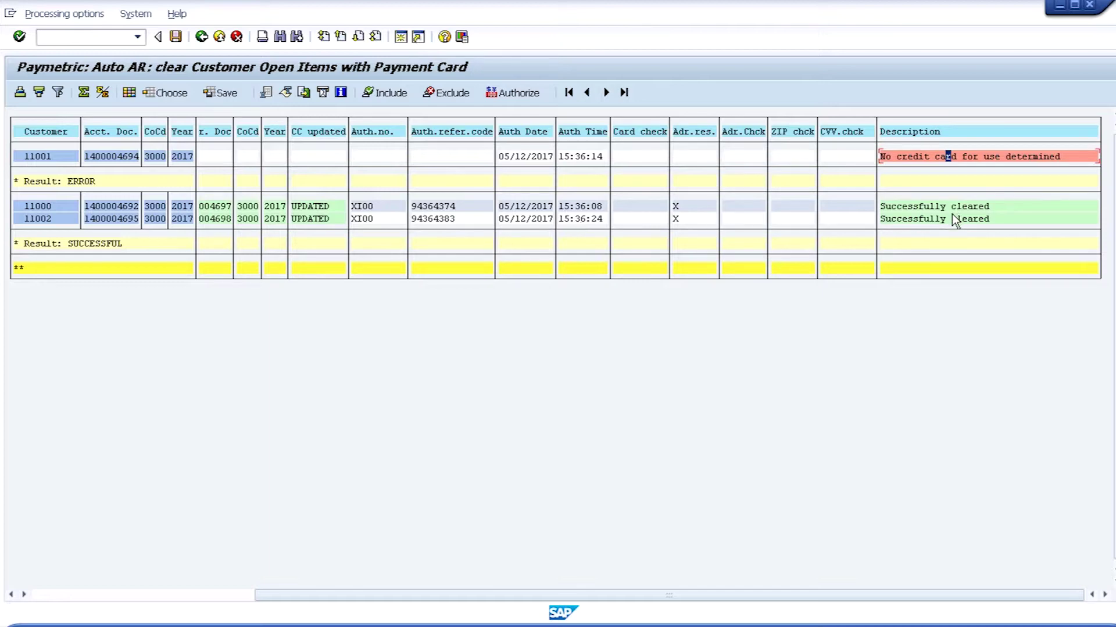
left_click(48, 598)
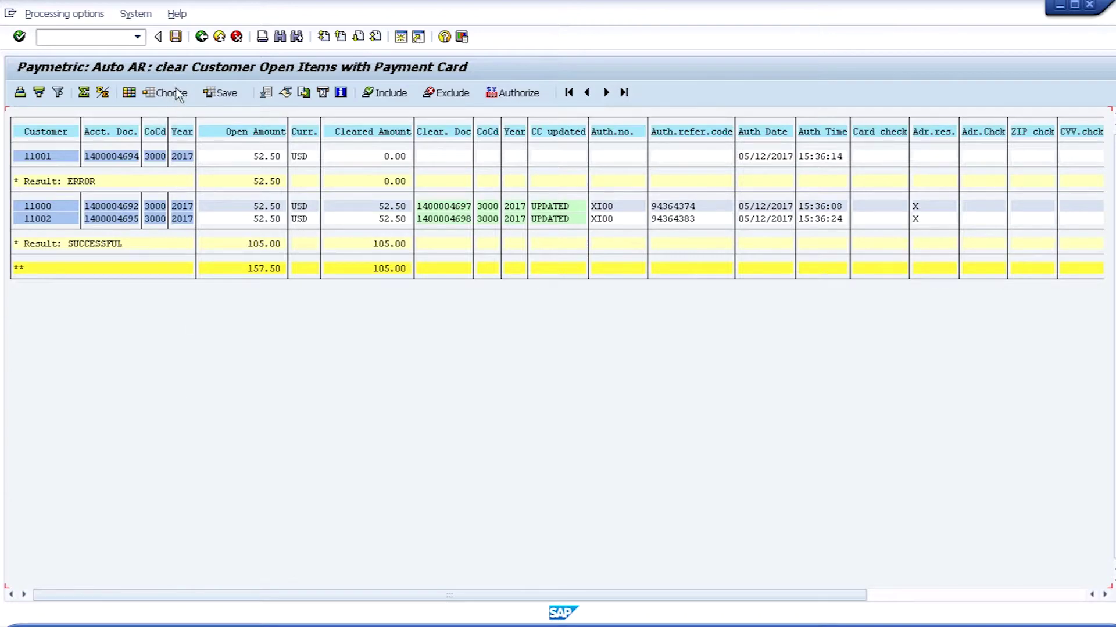
- Return to the PCMA main menu and launch Direct AR postings from payment cards
left_click(201, 38)
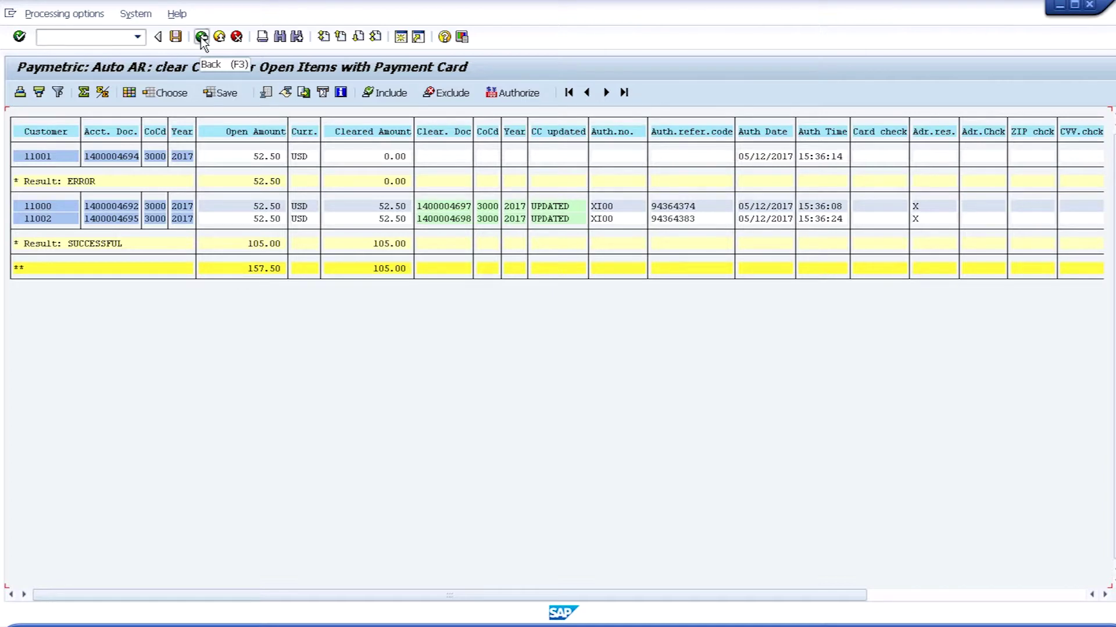
left_click(202, 38)
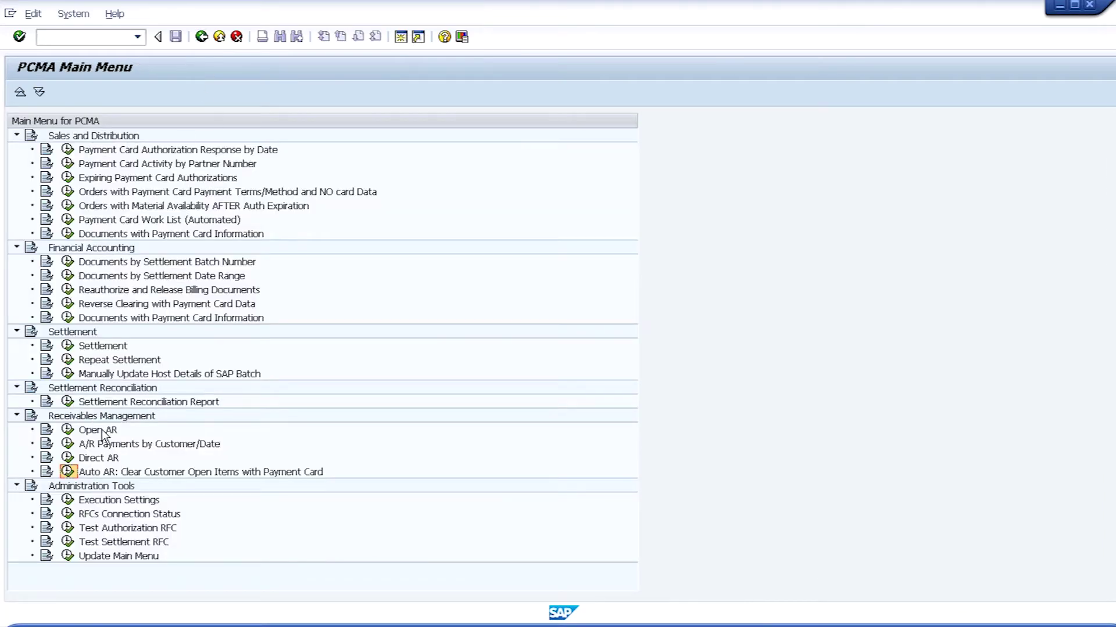
left_click(101, 458)
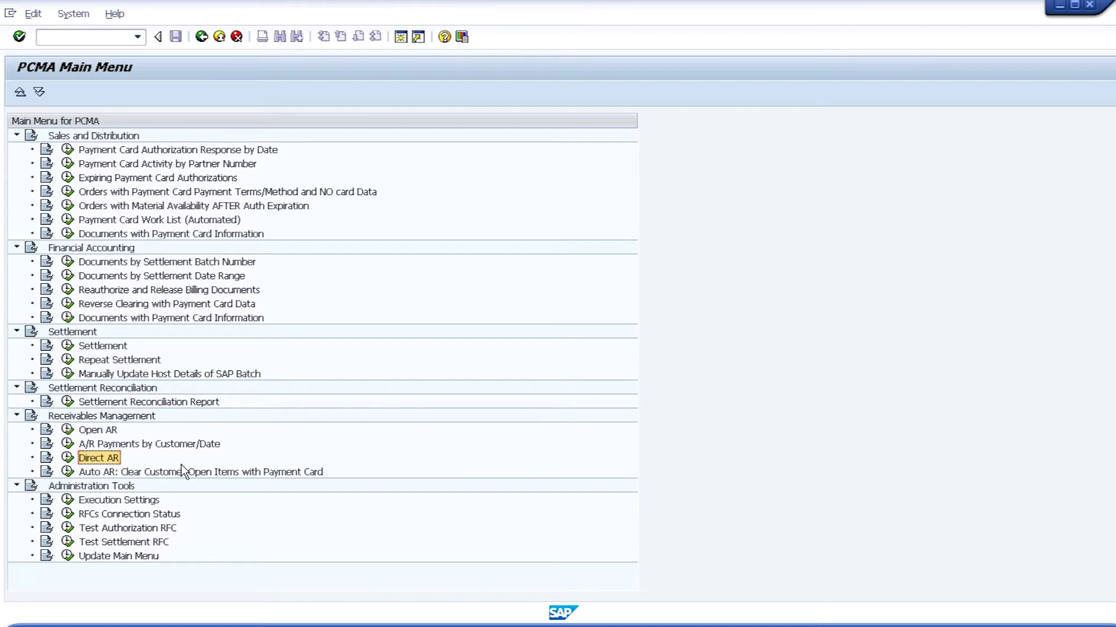
double_click(99, 458)
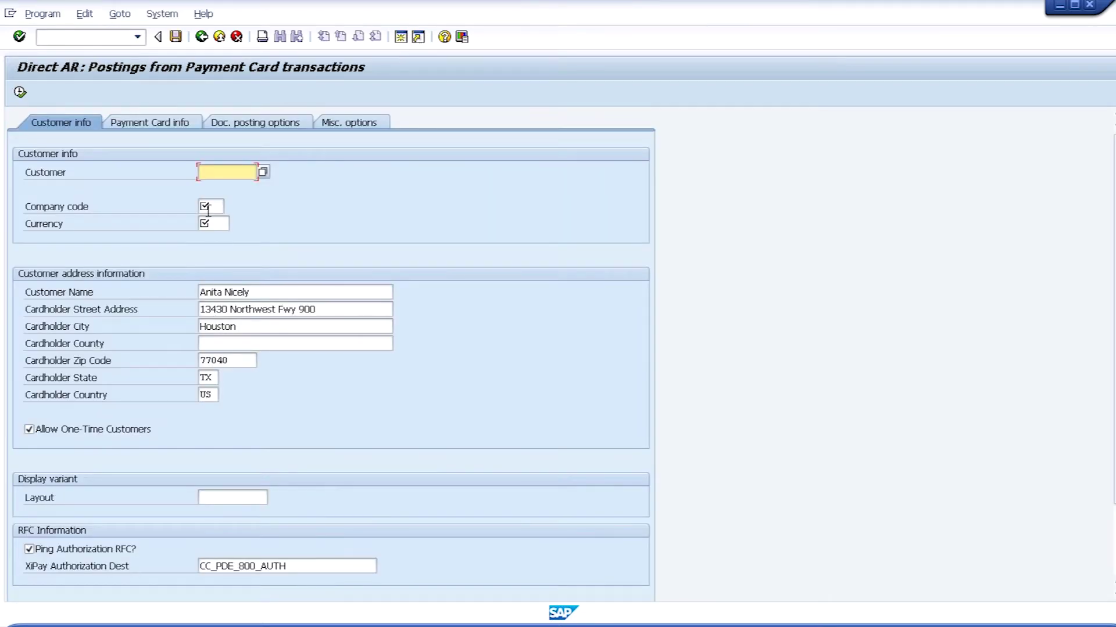
- Enter customer 11000, company code 3000 and currency USD, and show the payment card details
type("11000")
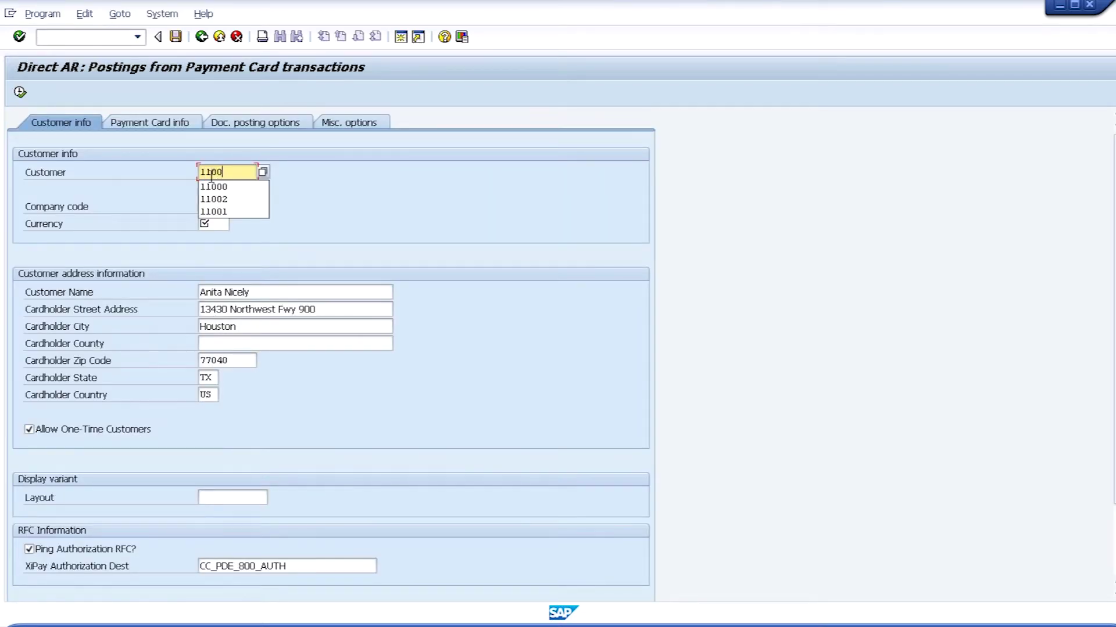
left_click(214, 206)
type("3000")
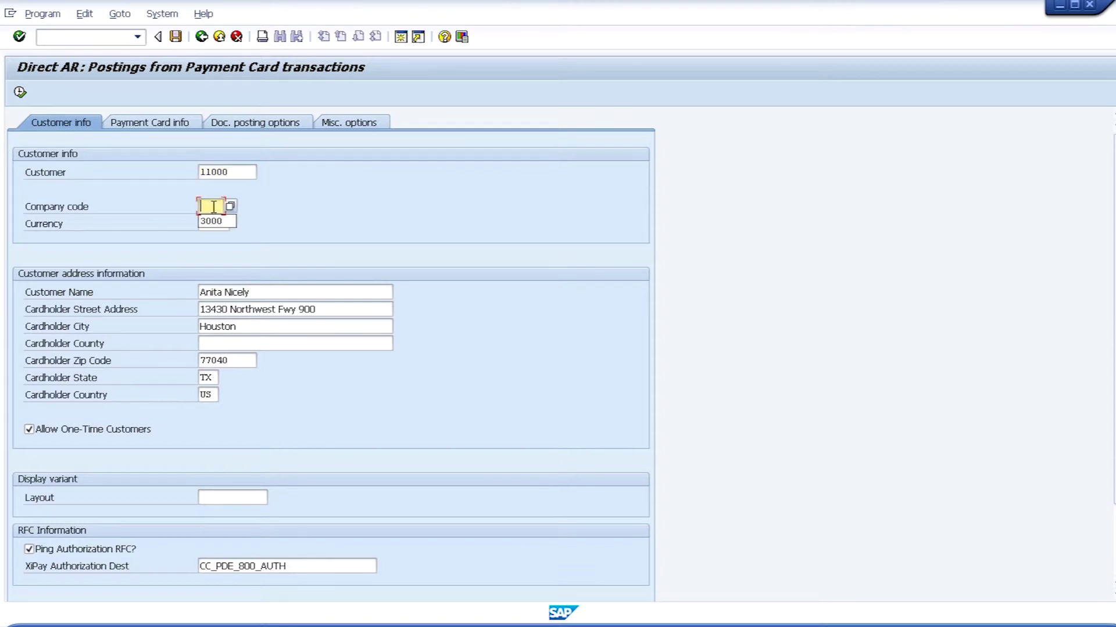
key("Tab")
type("usd")
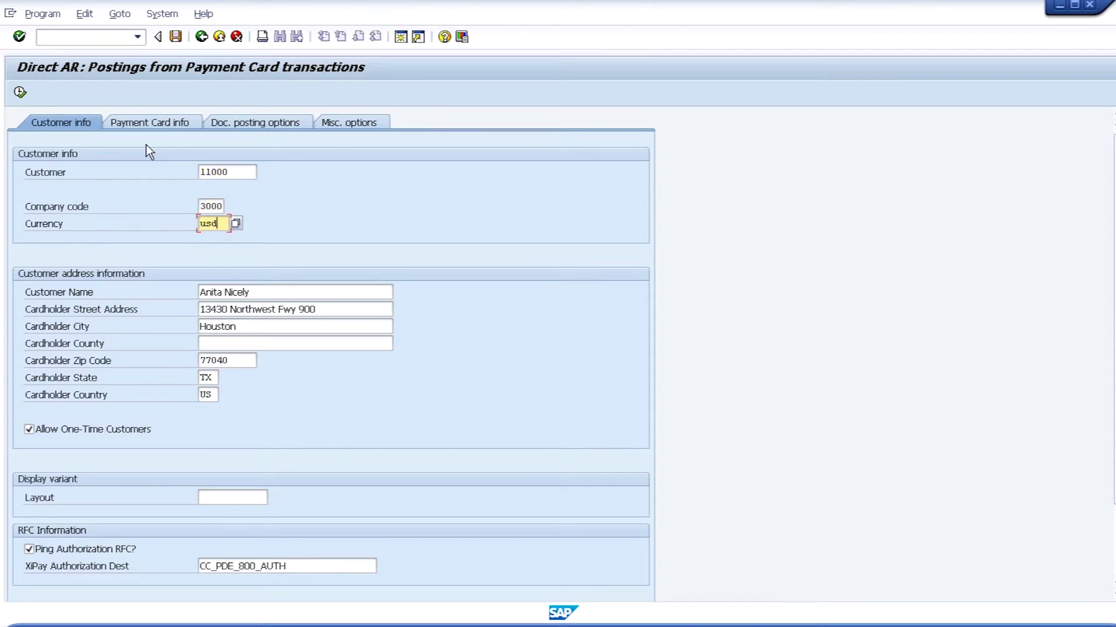
left_click(148, 125)
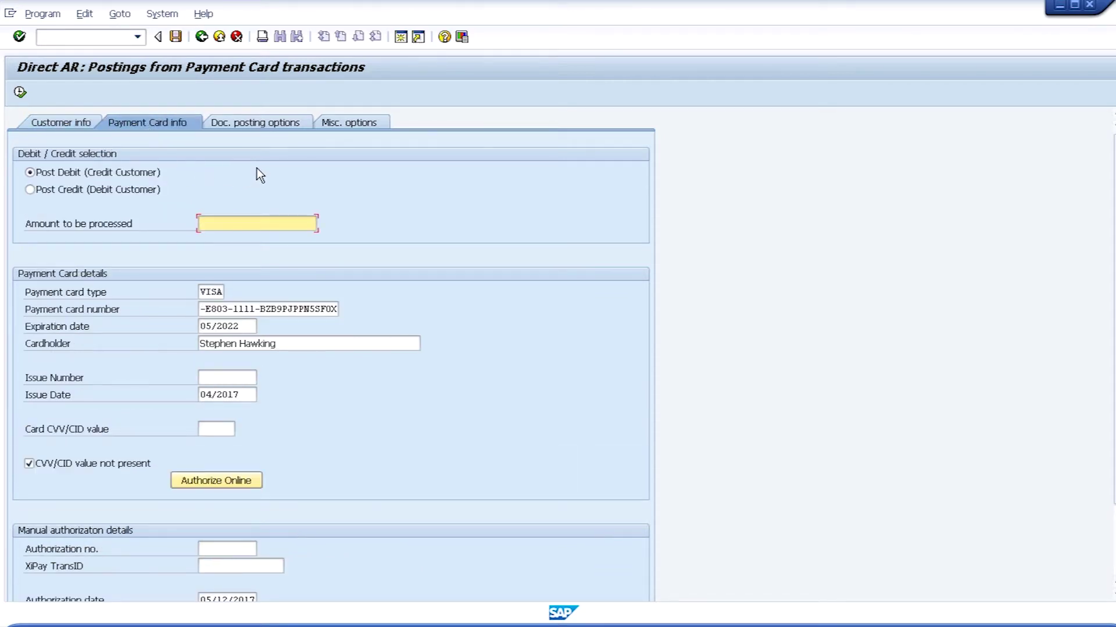
- Enter amount 250.00 and the card security code, authorize online, and accept the approval to post
type("250.00")
left_click(211, 293)
left_click(218, 309)
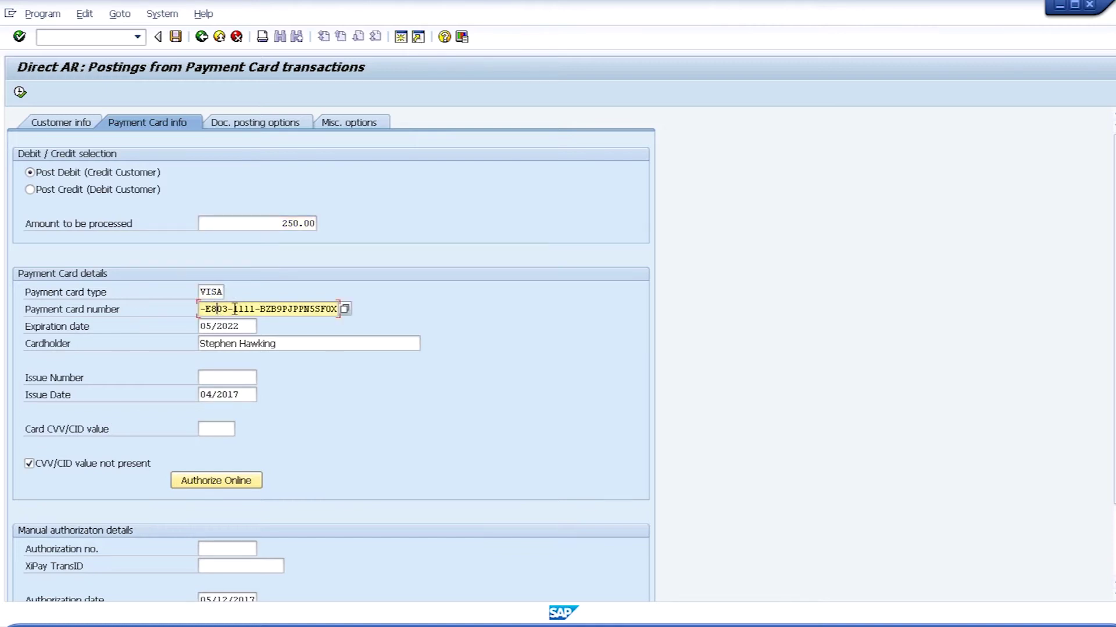
left_click(225, 428)
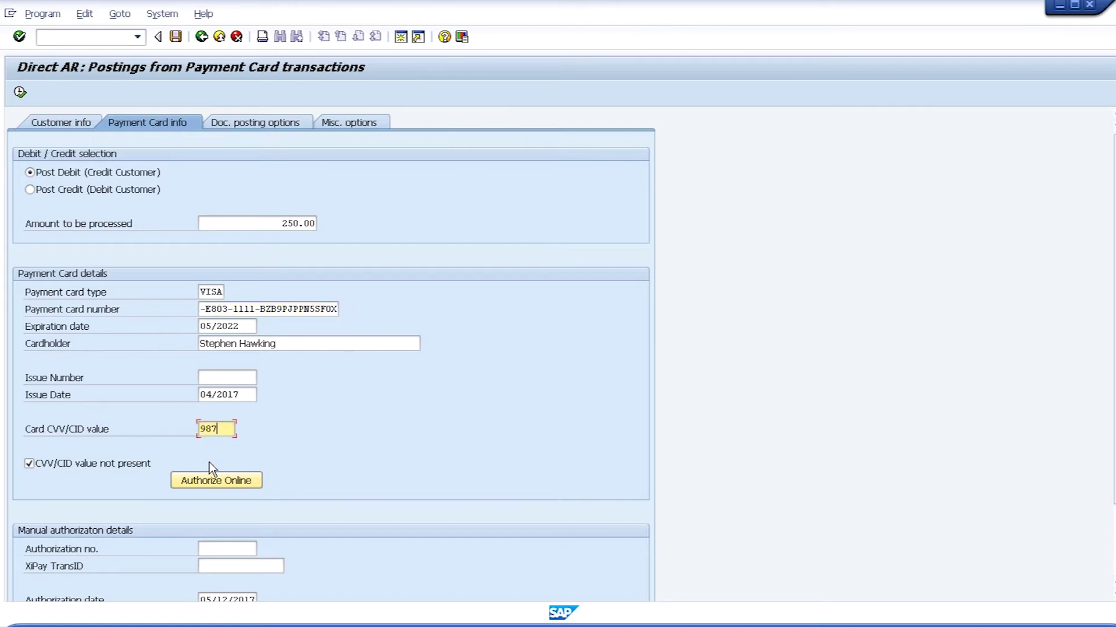
left_click(207, 481)
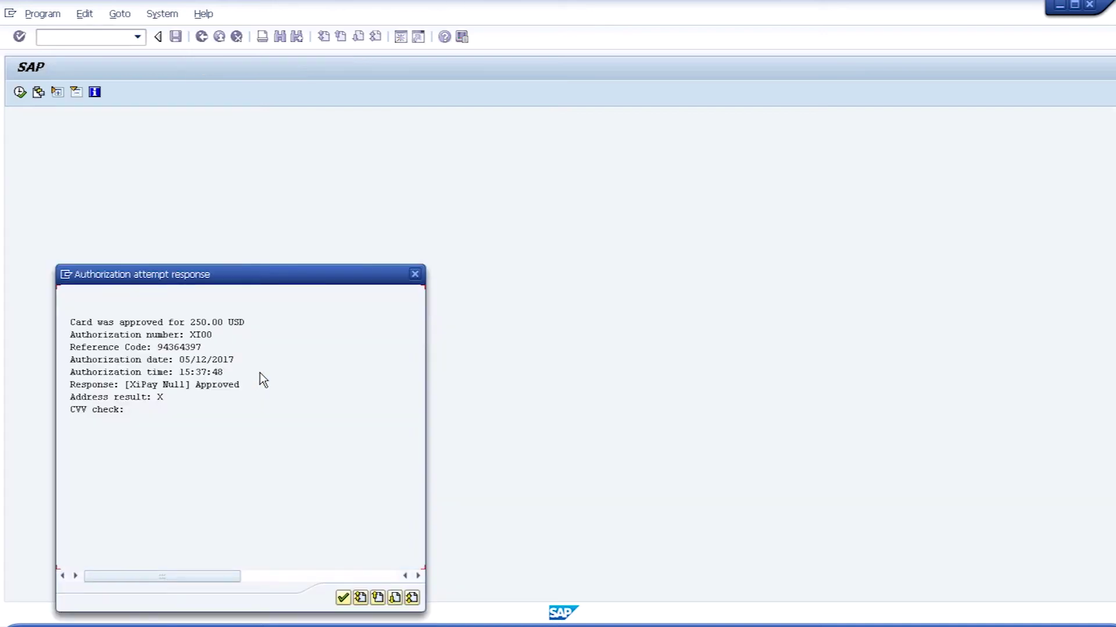
left_click(198, 323)
left_click(343, 597)
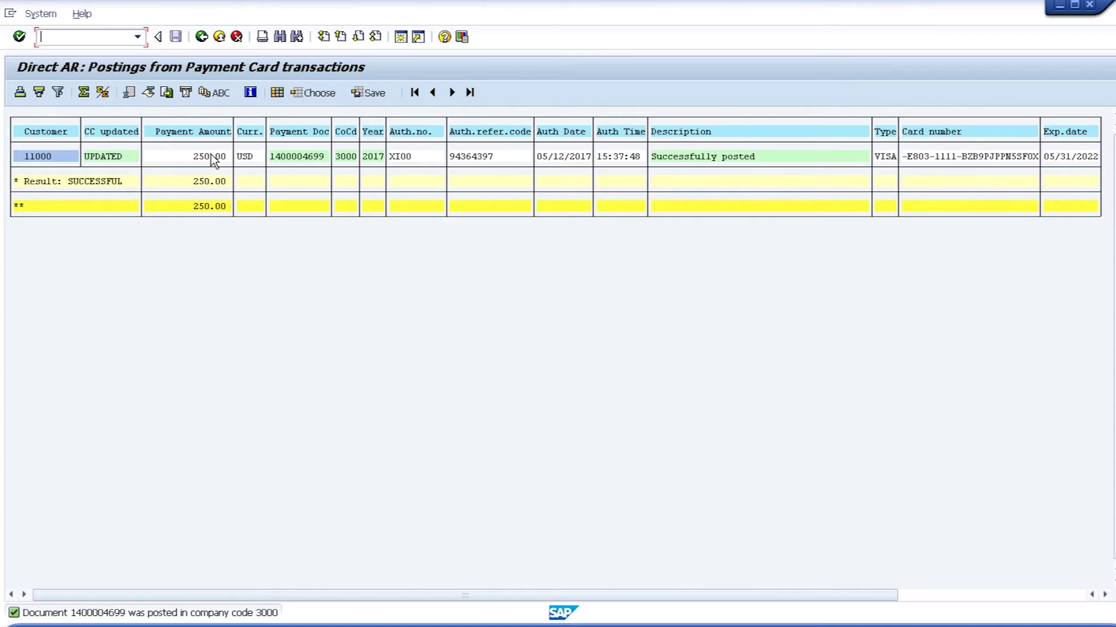
left_click(403, 157)
left_click(474, 156)
double_click(293, 156)
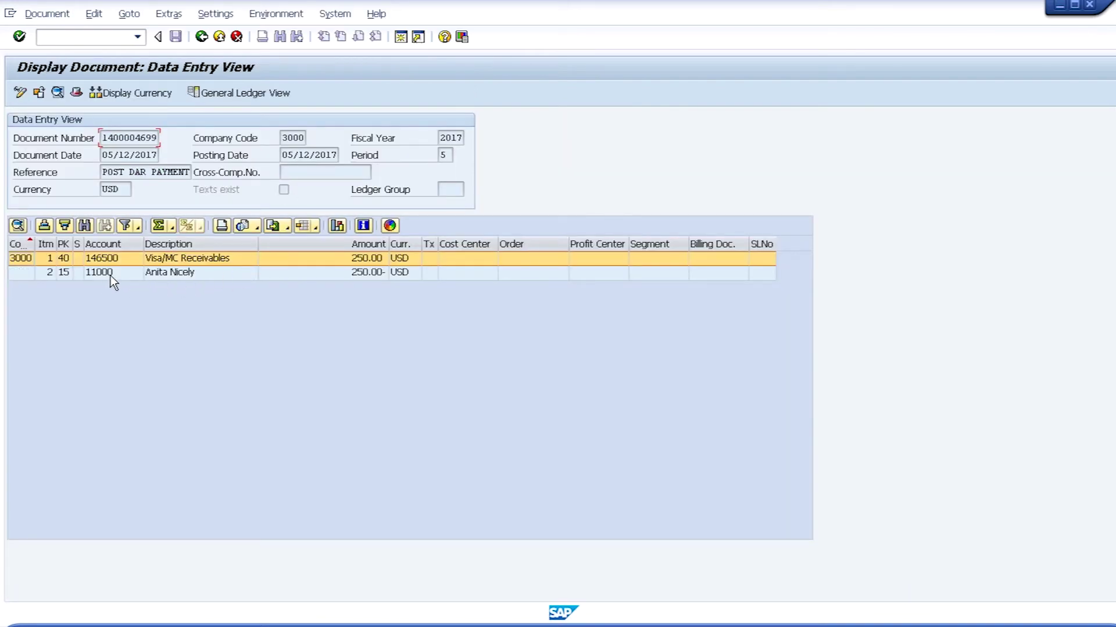
left_click(111, 274)
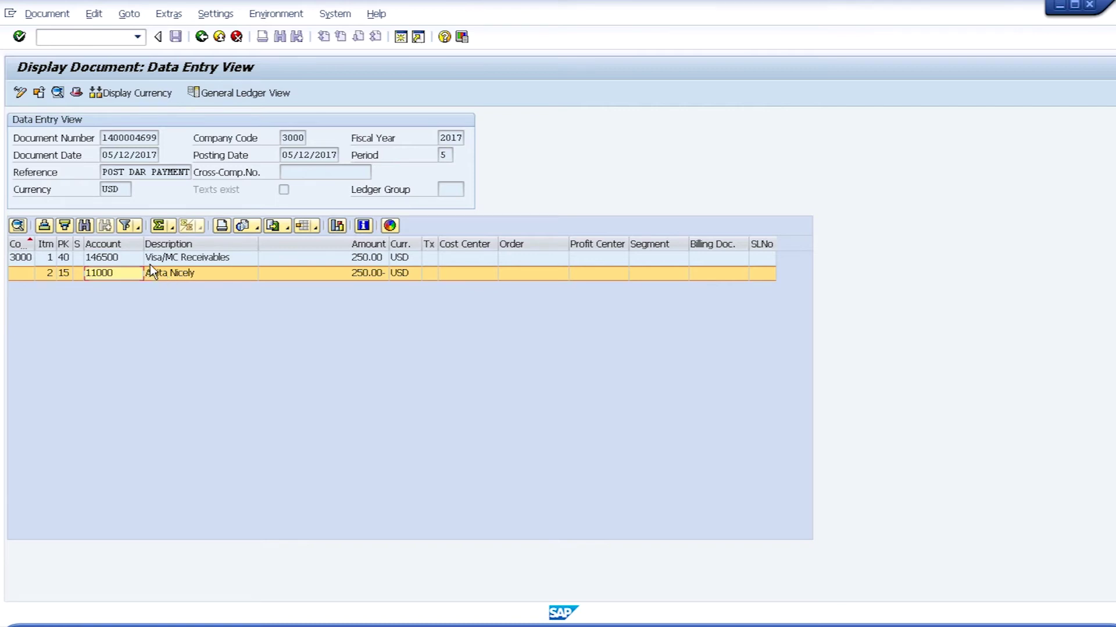
left_click(130, 261)
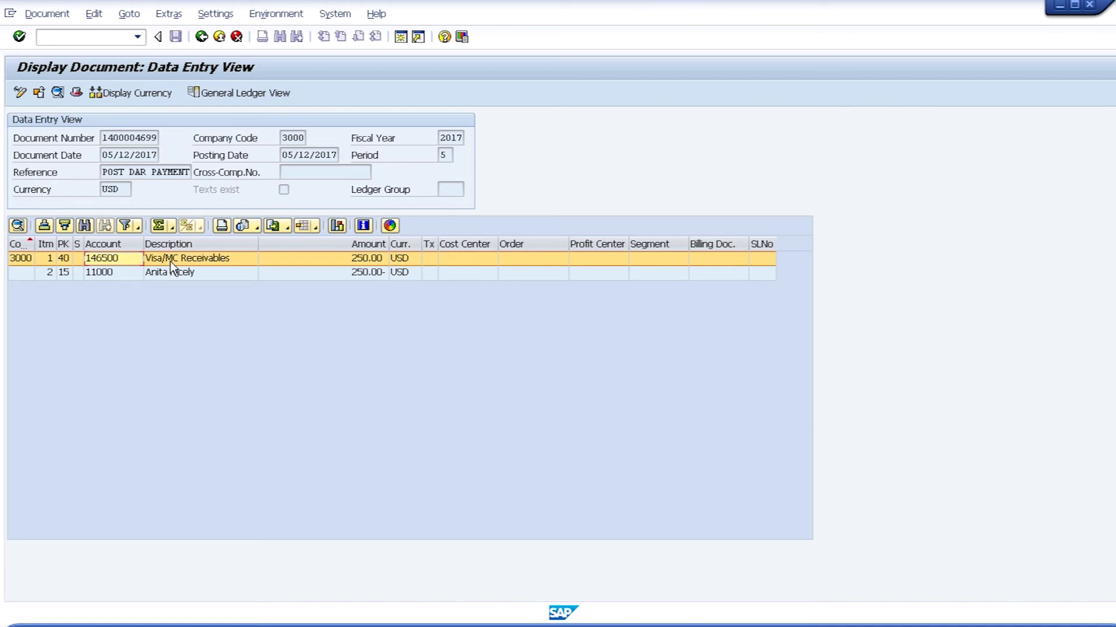
left_click(201, 36)
left_click(201, 37)
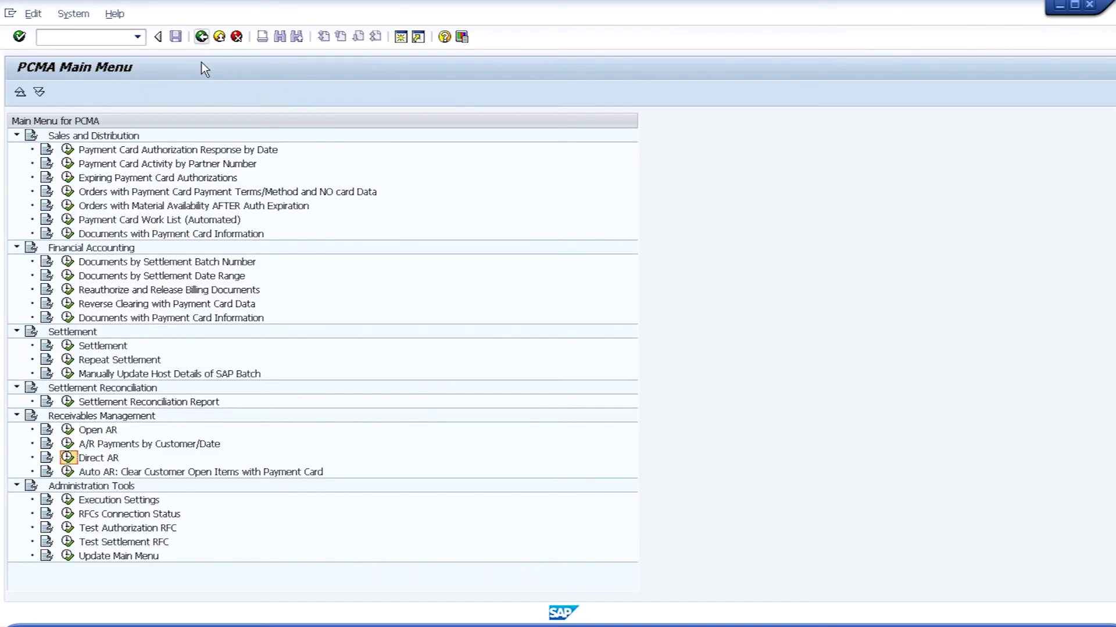
left_click(106, 433)
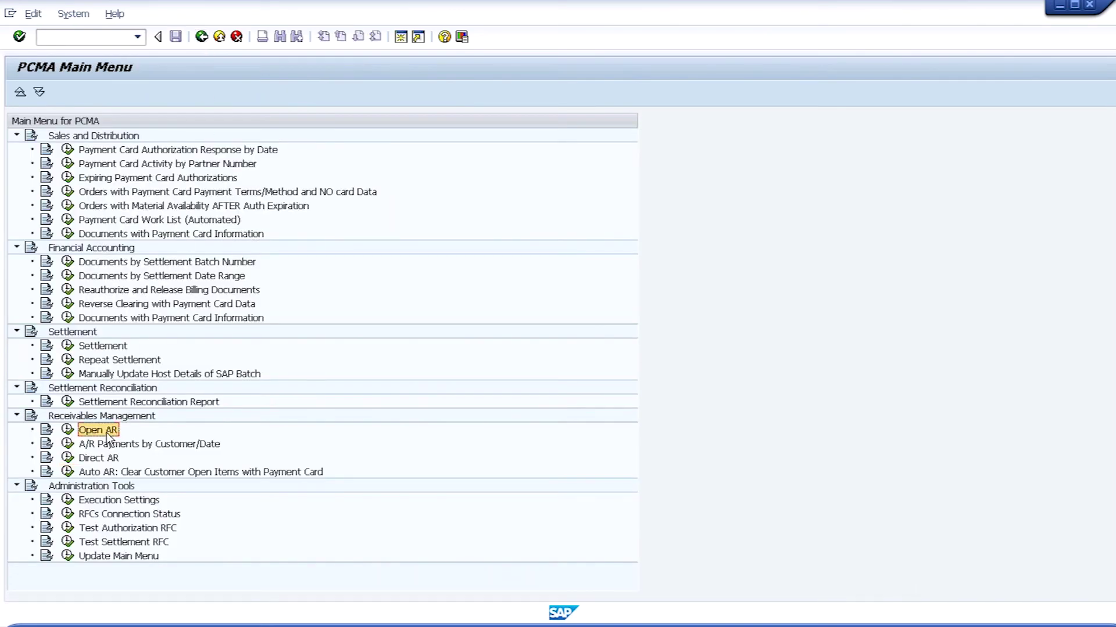
left_click(124, 473)
left_click(96, 461)
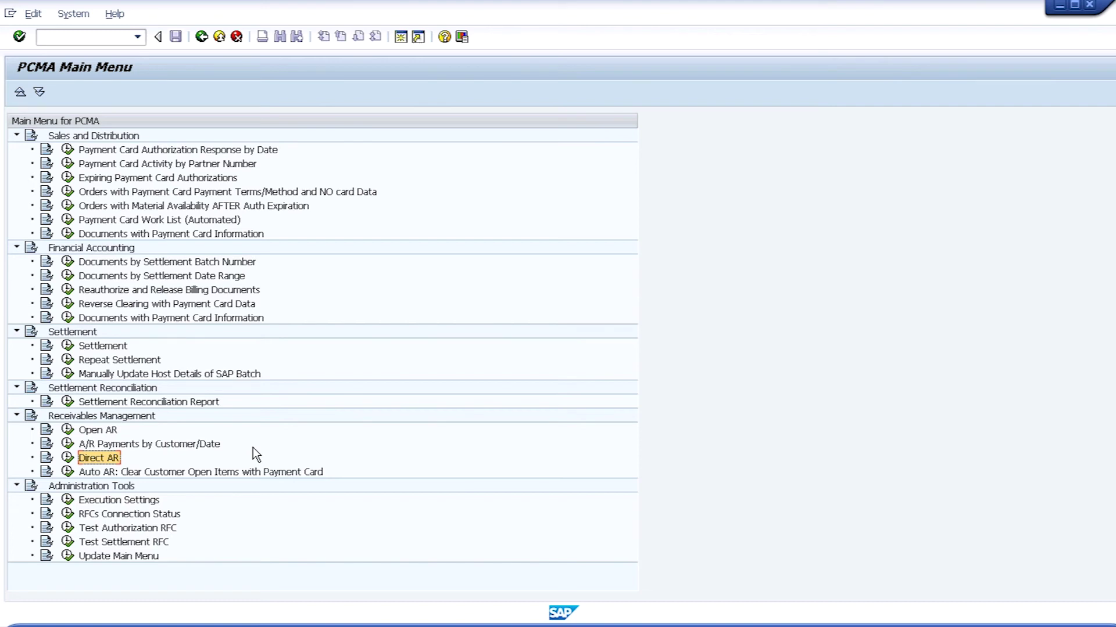
left_click(111, 433)
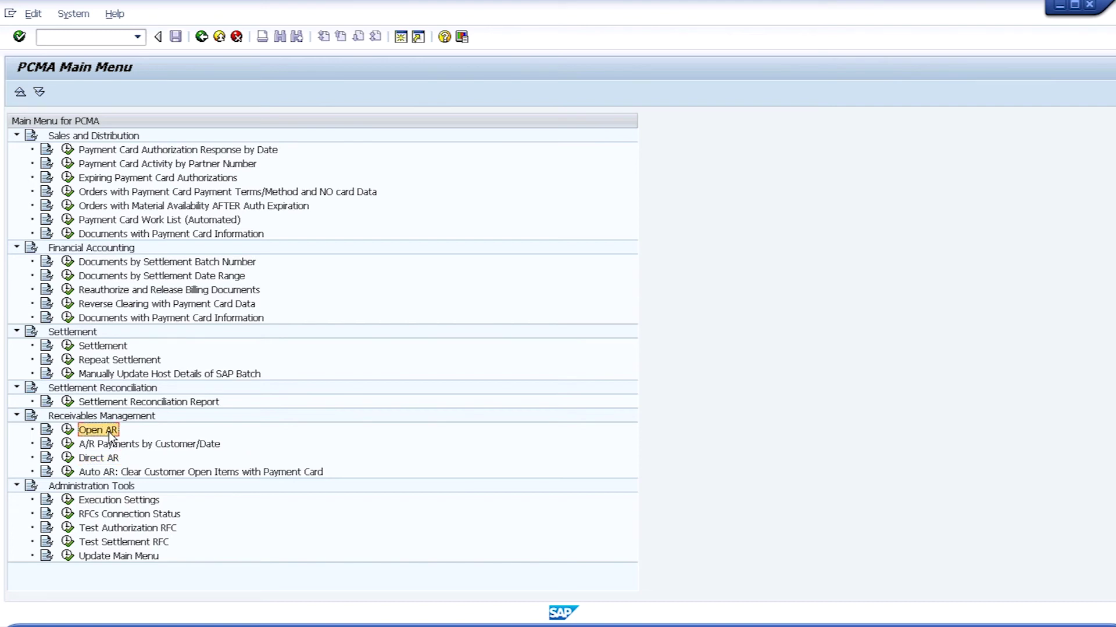
left_click(138, 473)
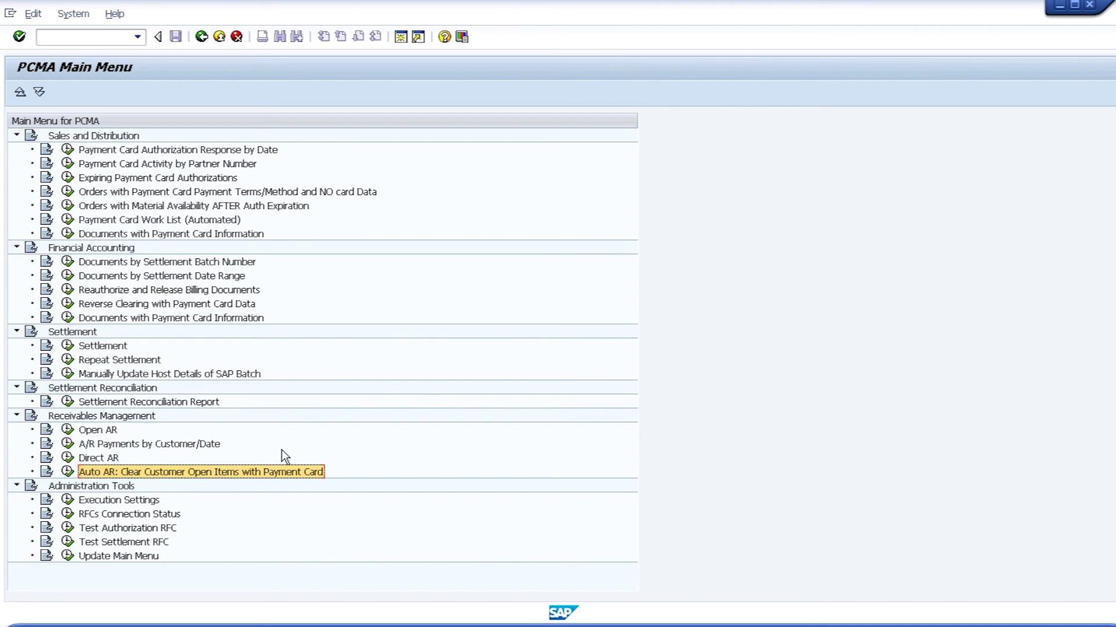
left_click(95, 459)
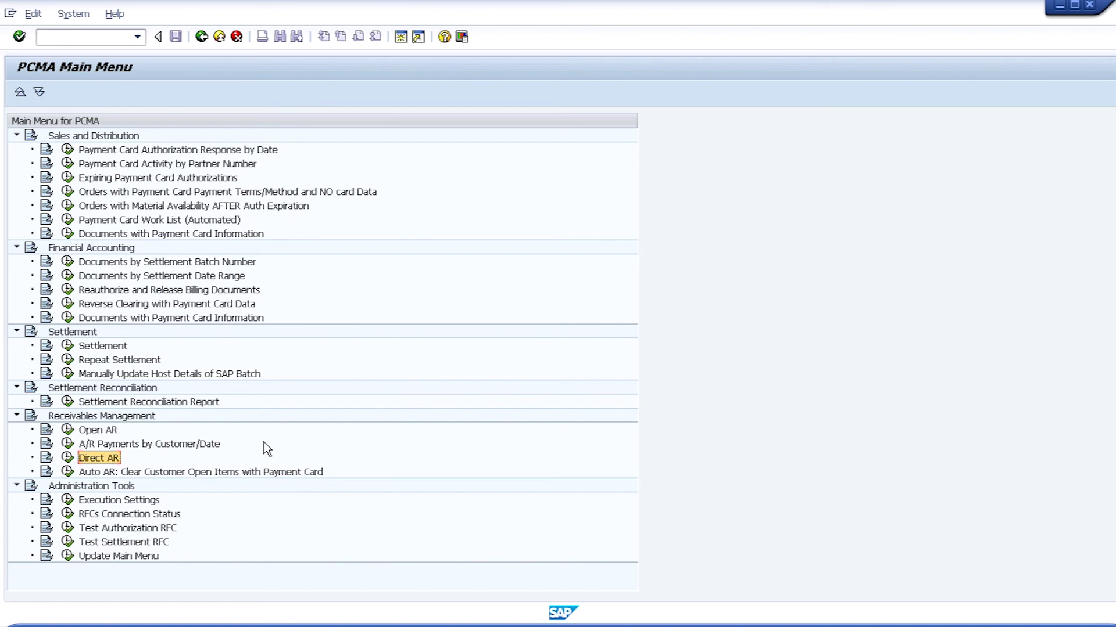